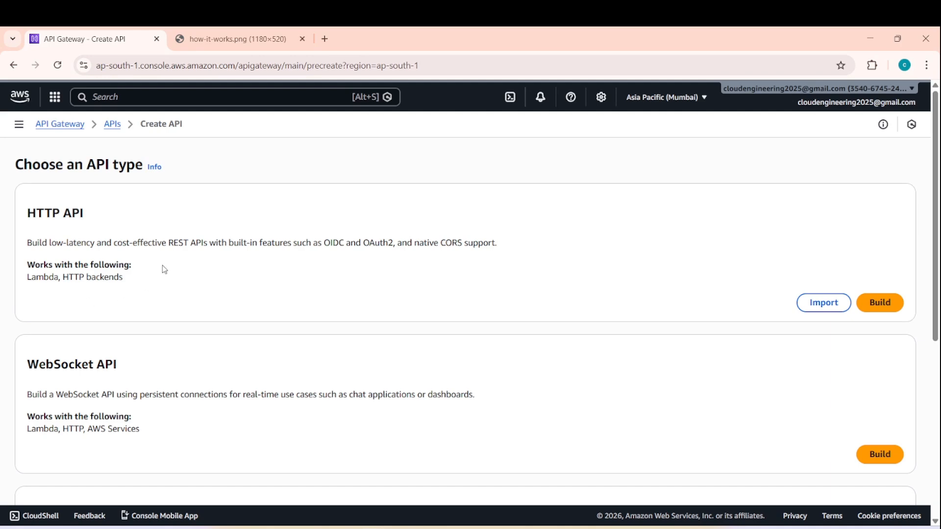
- Review the available API types and start building a public REST API
scroll(292, 309, down, 6)
scroll(300, 391, up, 6)
scroll(340, 293, down, 2)
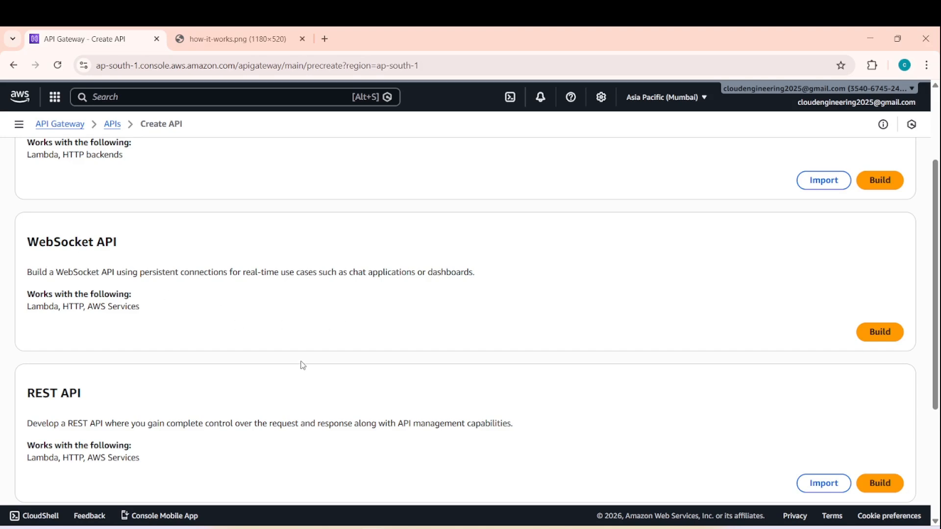
scroll(277, 351, down, 4)
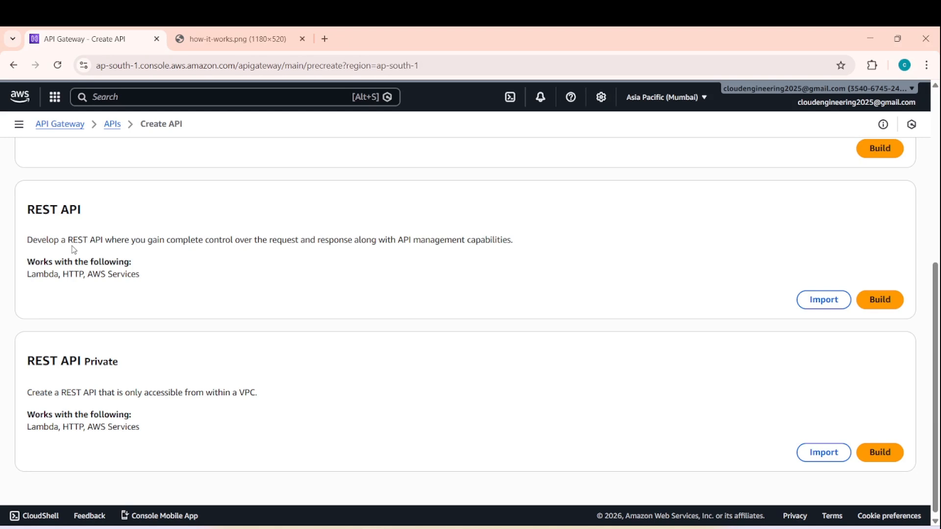
click(883, 300)
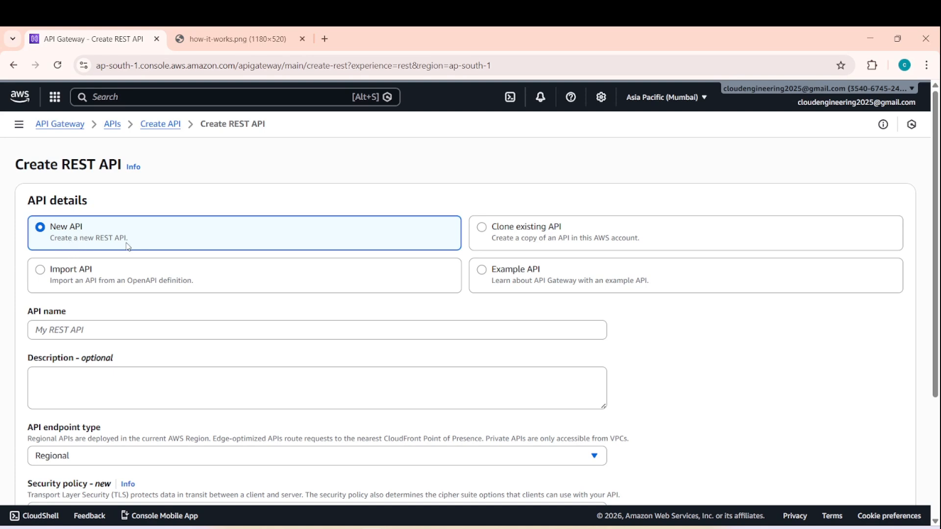
- Name the new REST API firstRestAPI
click(95, 330)
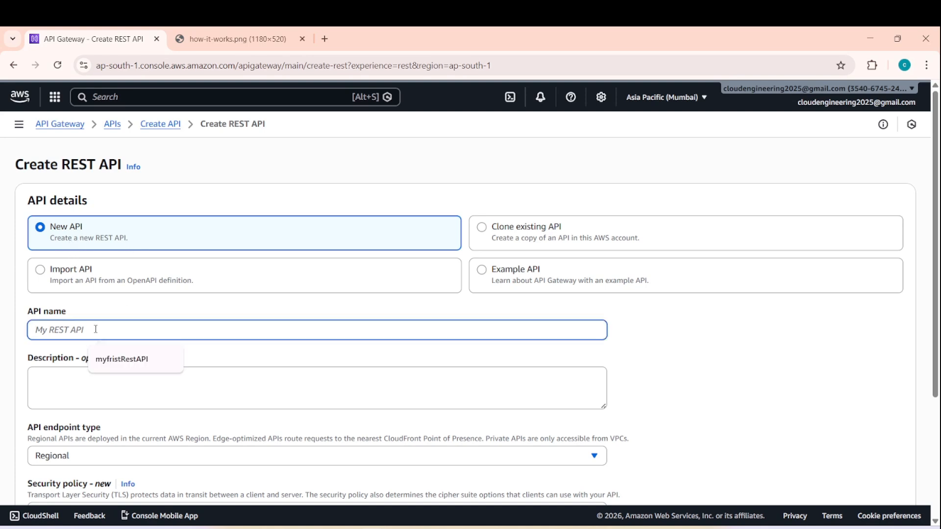
text(firstL)
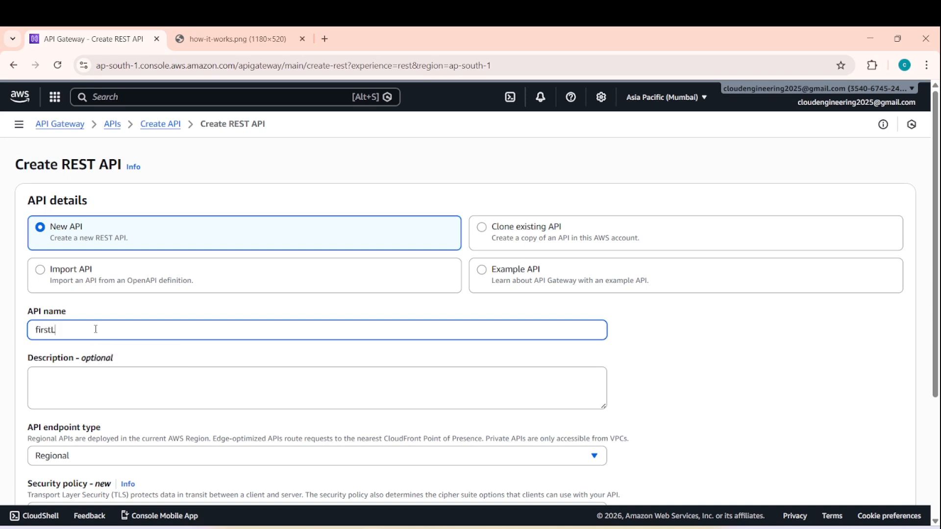
key(BackSpace)
key(BackSpace)
text(A)
text(estAP)
click(118, 372)
- Try the Edge-optimized and Private API endpoint types, checking their descriptions
scroll(83, 323, down, 2)
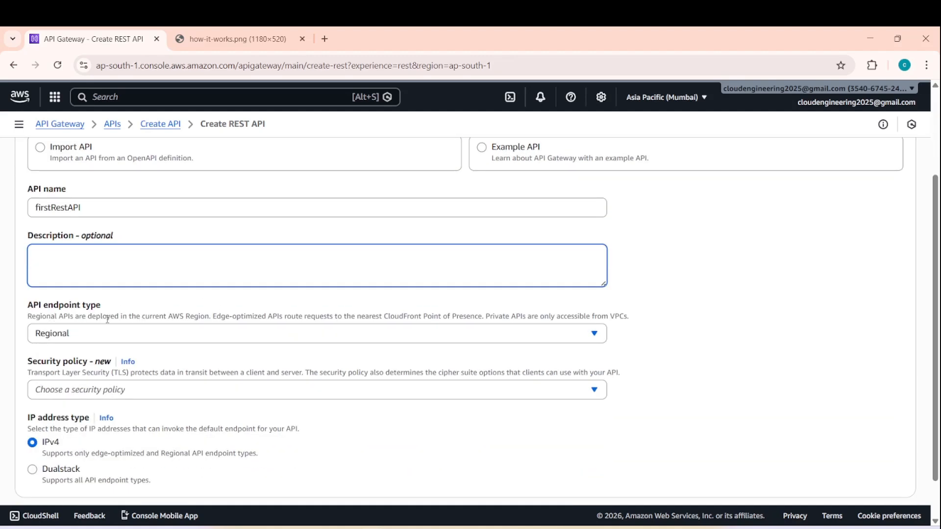
click(257, 338)
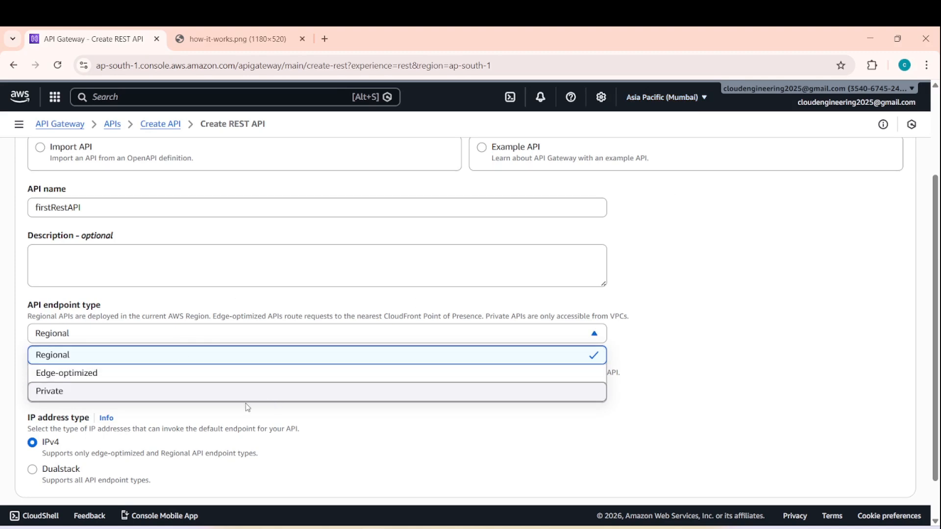
click(81, 374)
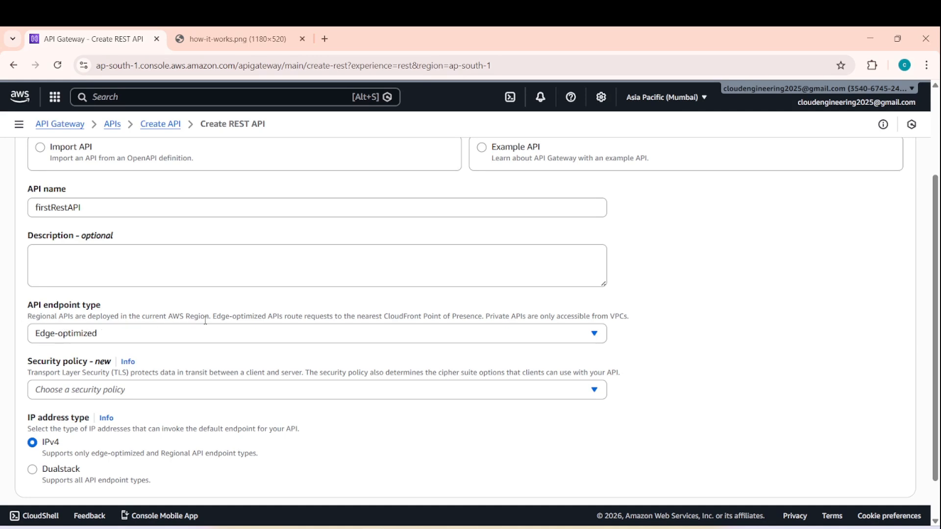
drag(210, 318, 485, 314)
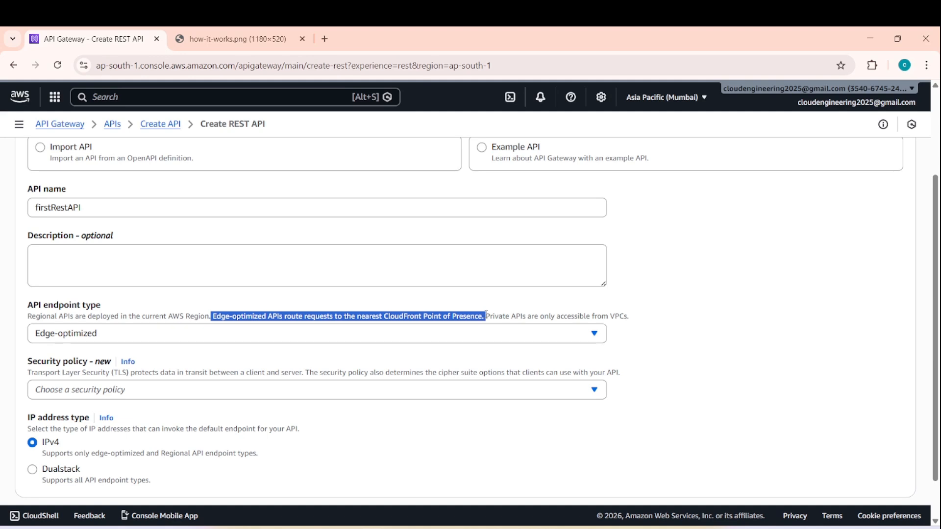
click(480, 314)
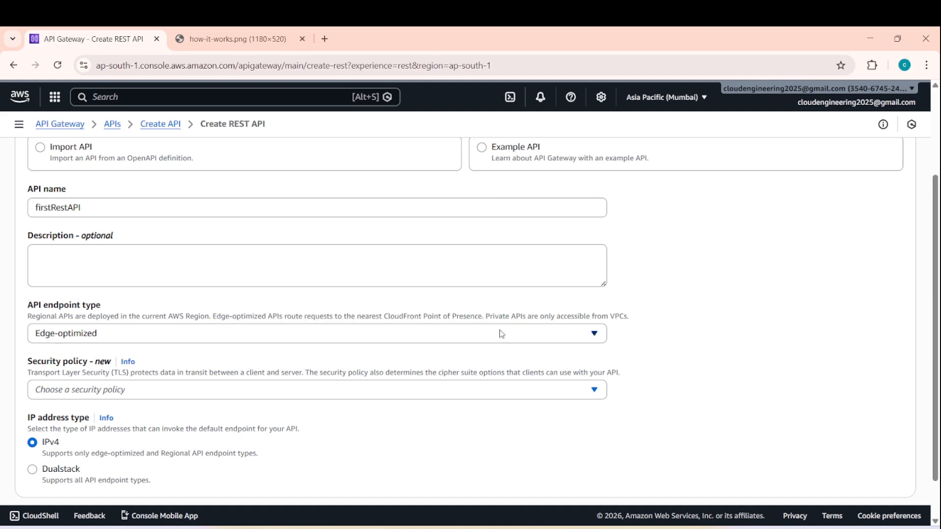
drag(482, 316, 639, 316)
click(589, 338)
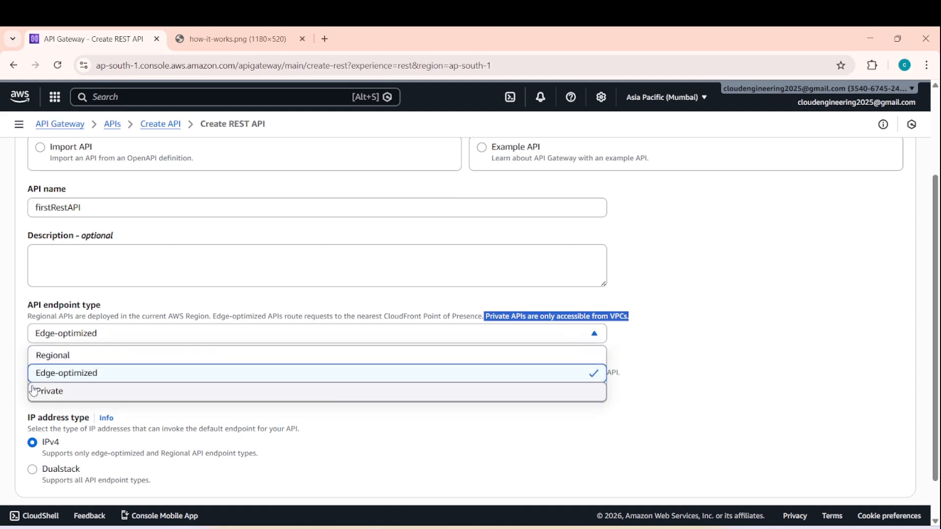
click(59, 391)
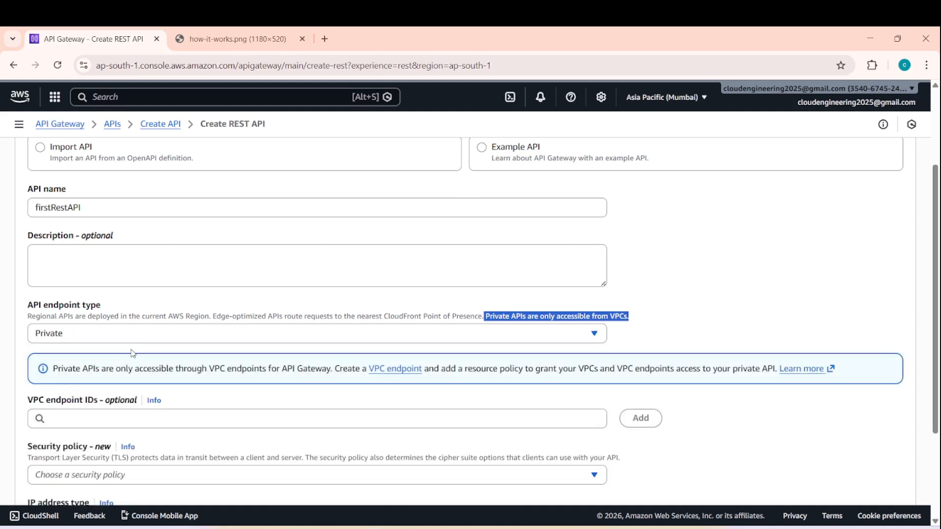
- Set the API endpoint type to Regional and create the REST API
click(102, 333)
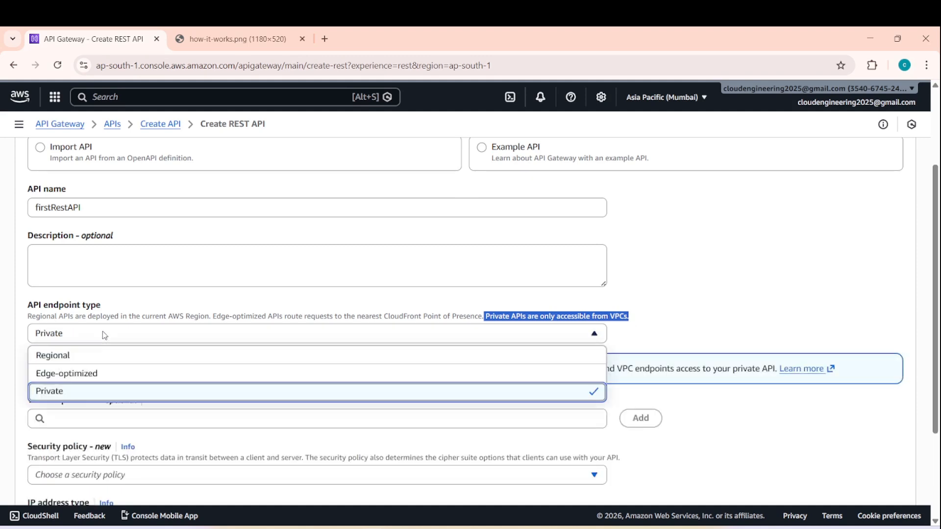
click(88, 355)
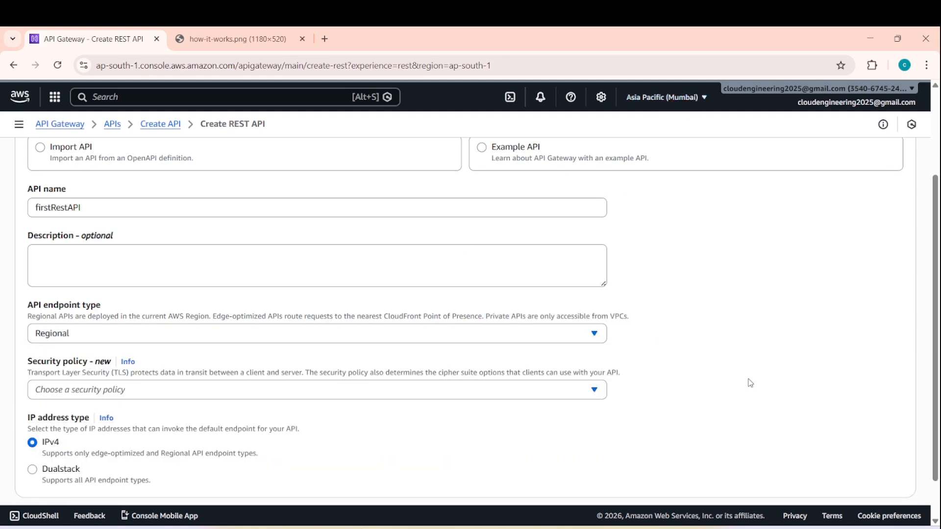
scroll(143, 389, down, 1)
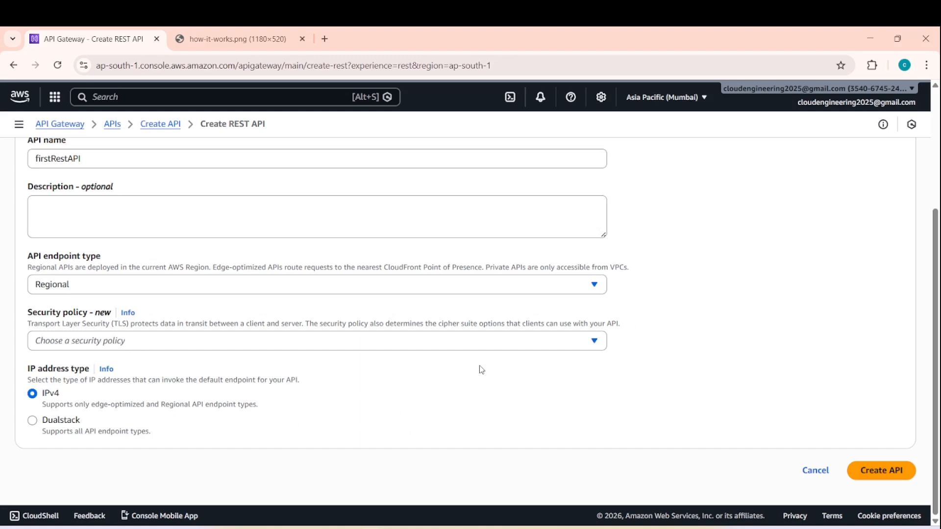
click(888, 476)
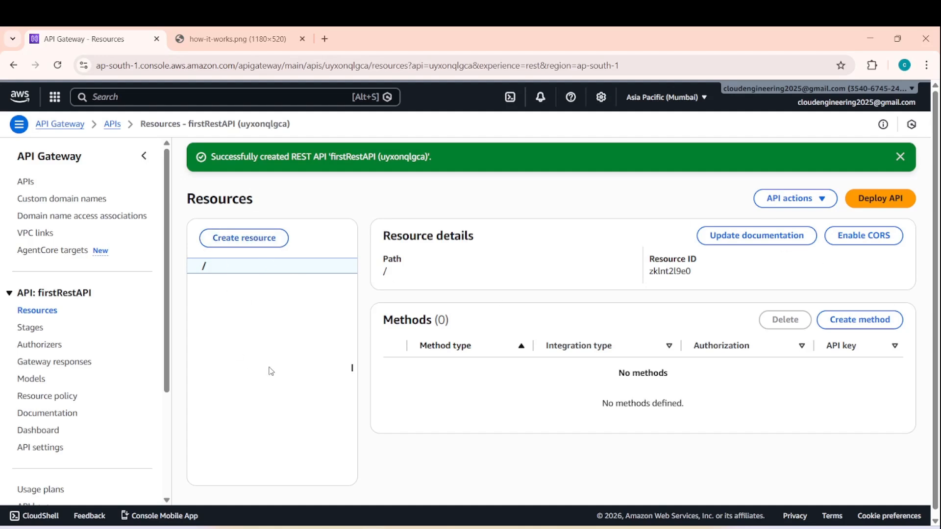
- Start a new method on the root resource and set its method type to GET
click(841, 326)
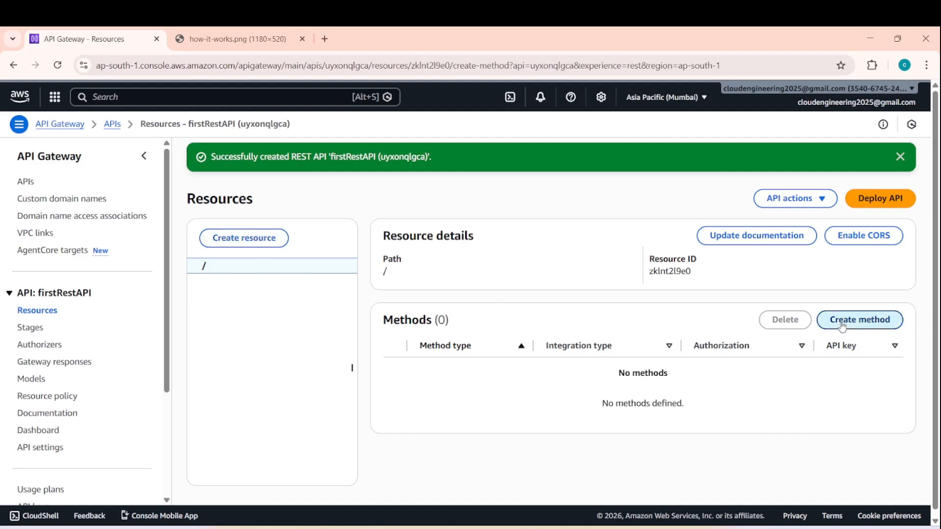
click(100, 275)
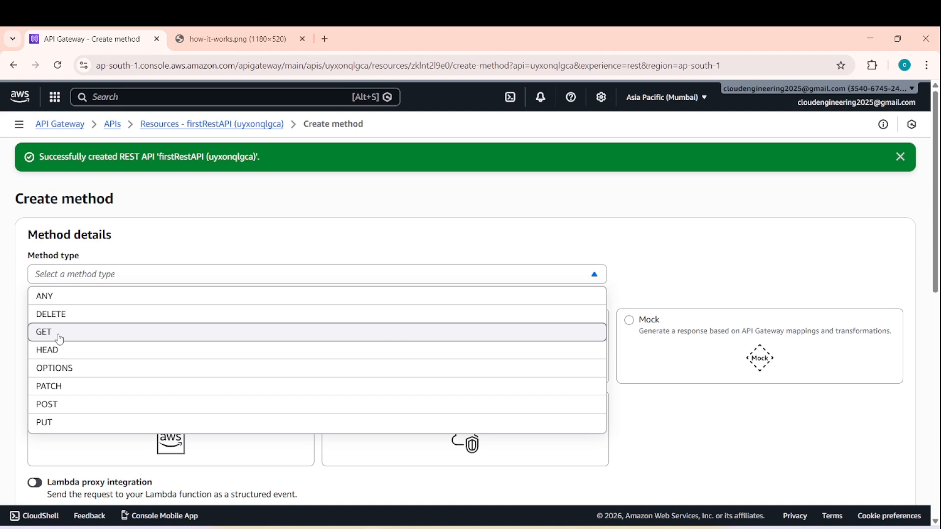
click(77, 335)
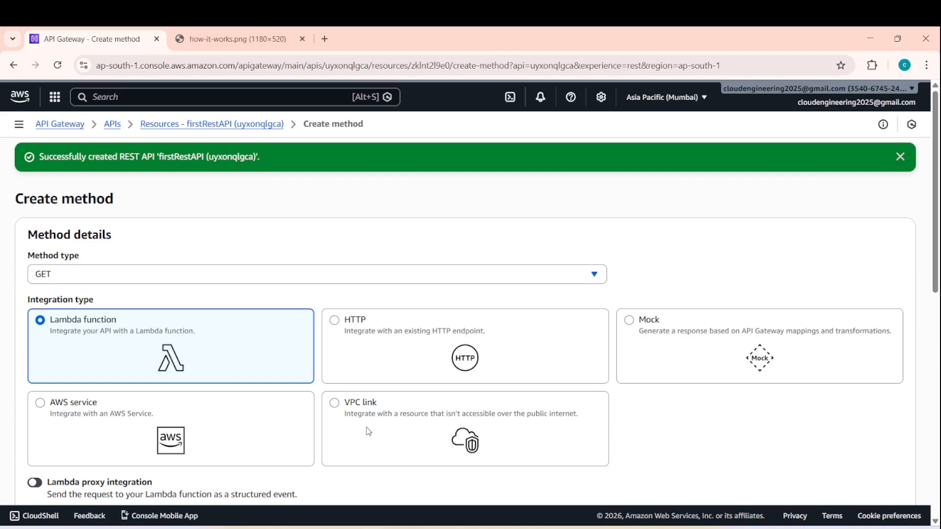
- Check the console's current region and the Lambda functions available for the method's integration
scroll(637, 245, down, 3)
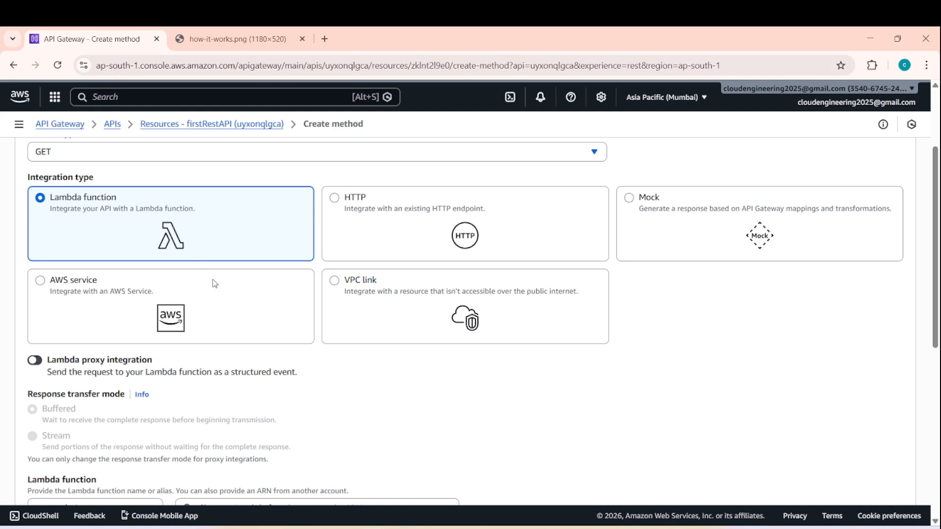
scroll(215, 283, down, 3)
scroll(112, 367, down, 3)
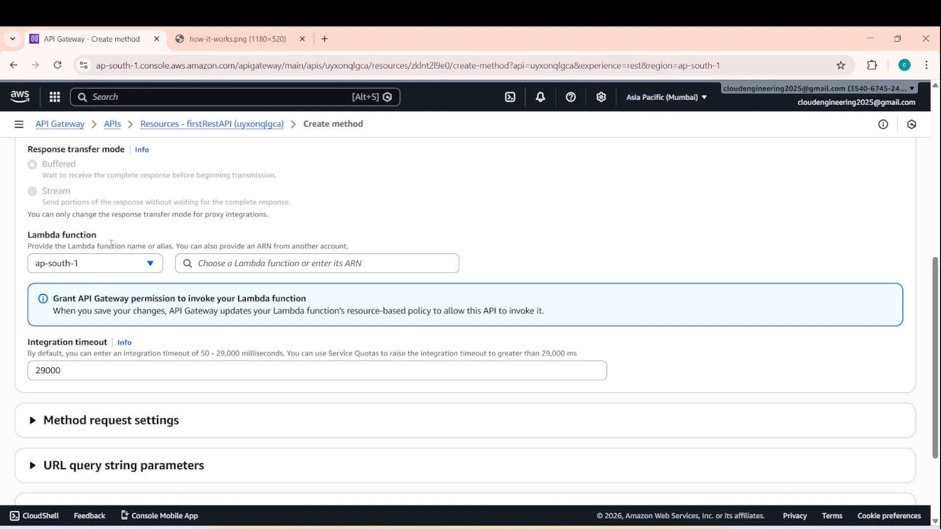
click(670, 97)
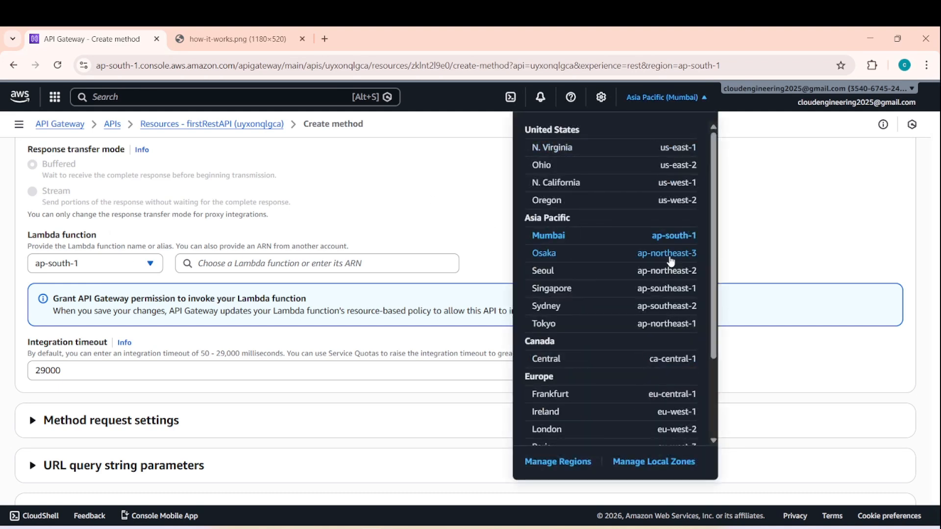
click(847, 202)
click(279, 265)
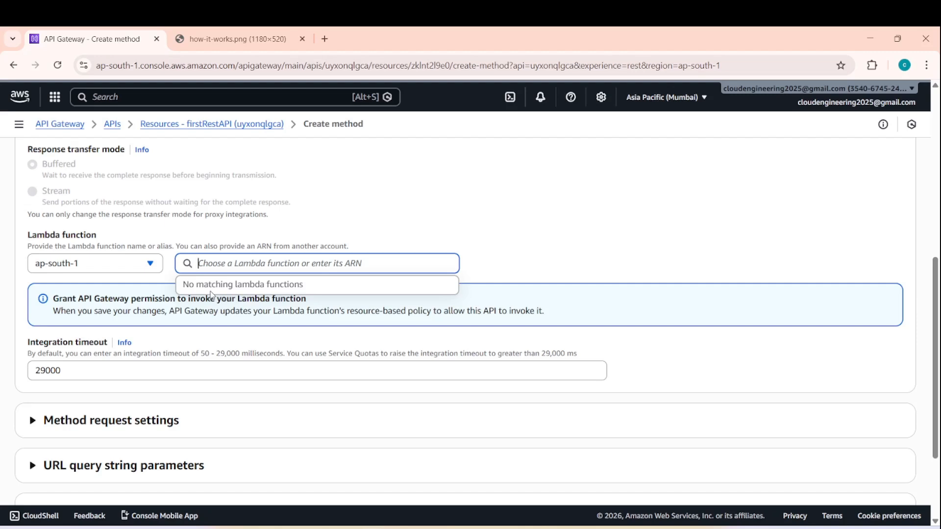
- Open the AWS console home in a new browser tab, go to the Lambda service and start creating a function
right_click(20, 96)
click(47, 112)
click(382, 39)
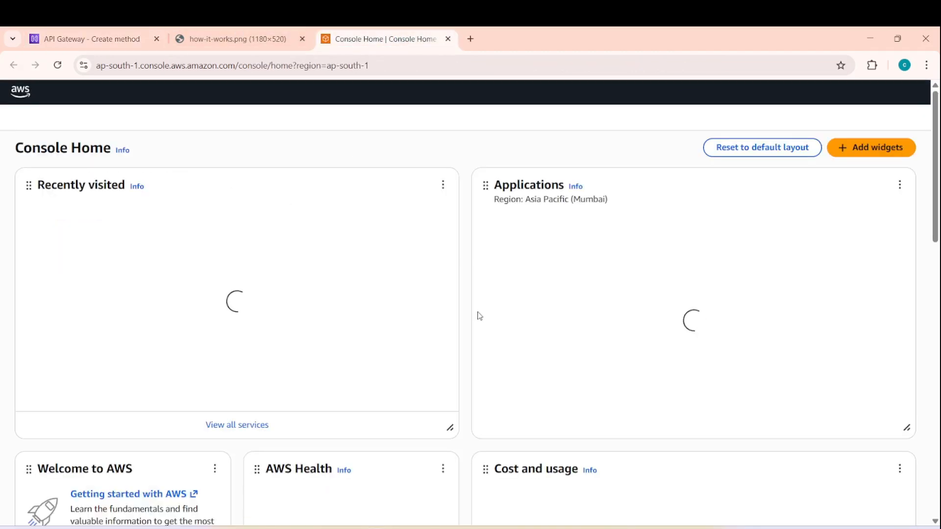
click(150, 98)
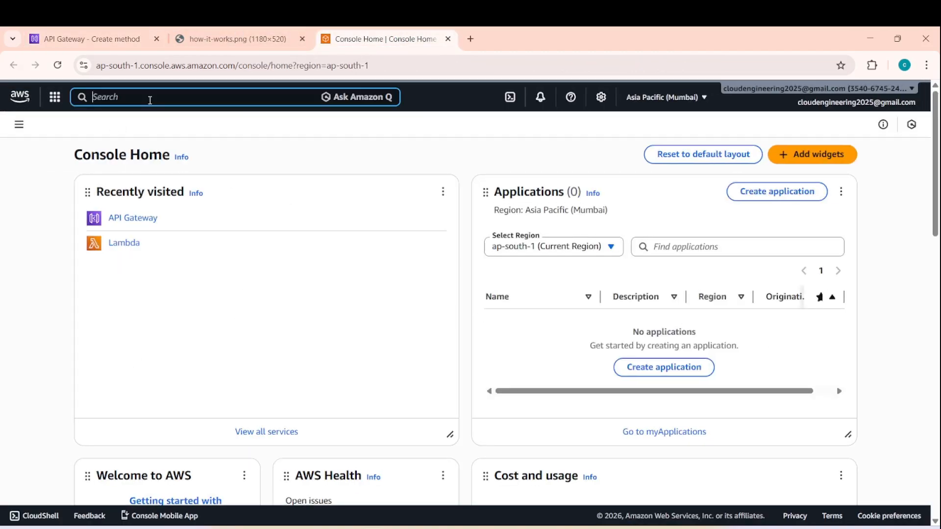
text(Lambda)
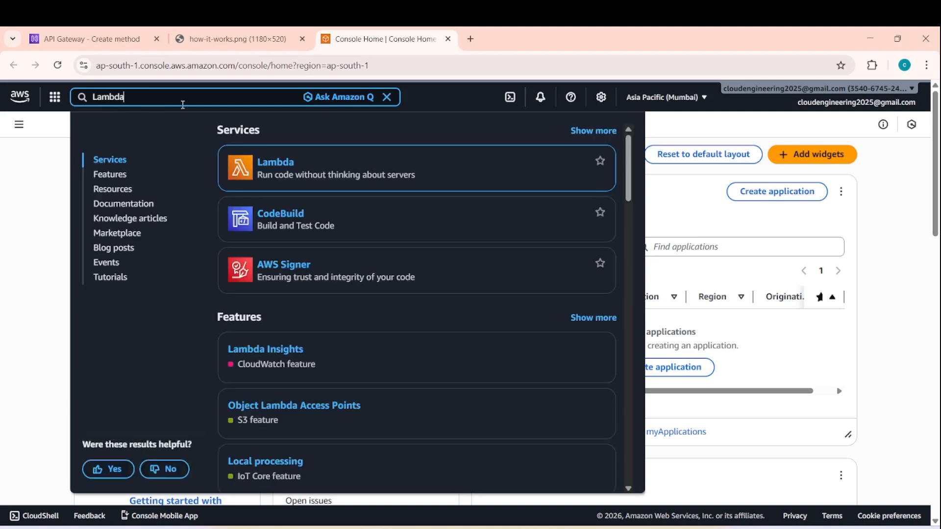
click(275, 167)
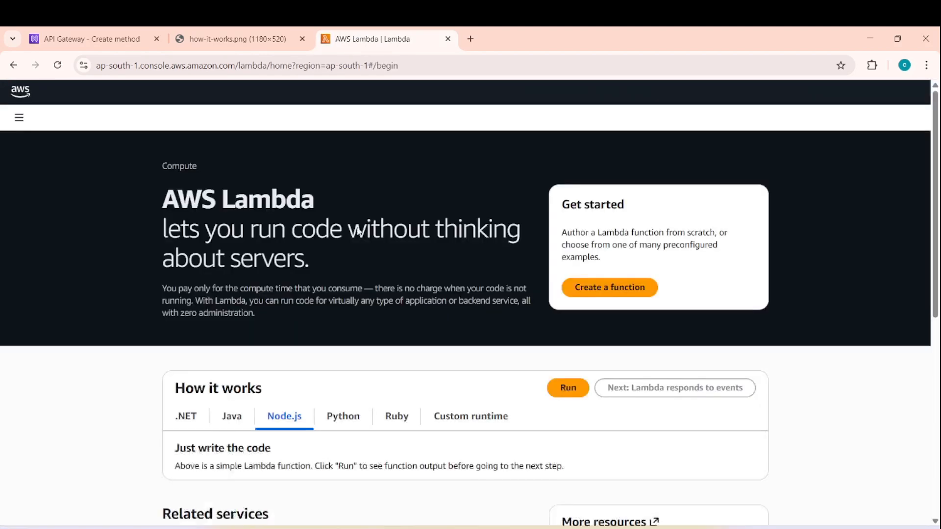
click(609, 288)
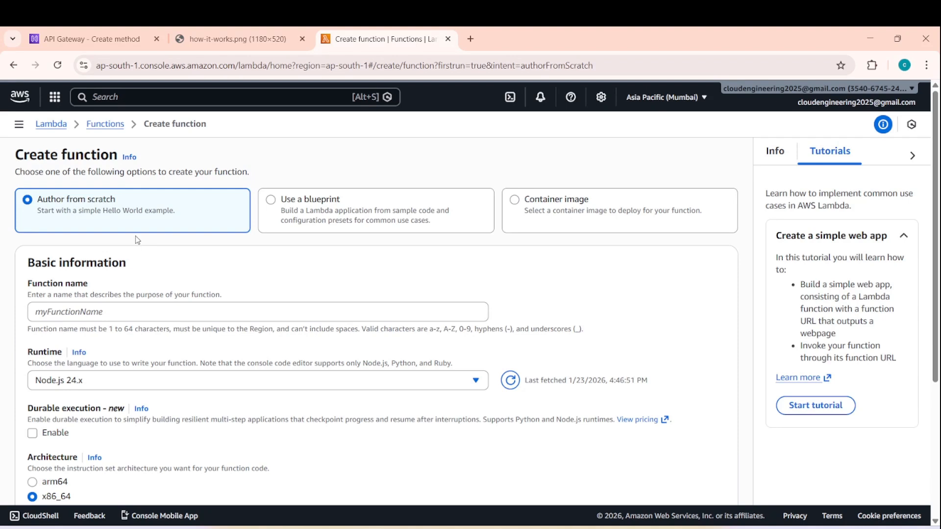
- Name the new Lambda function firstLambdaFunction
click(127, 312)
text(firs)
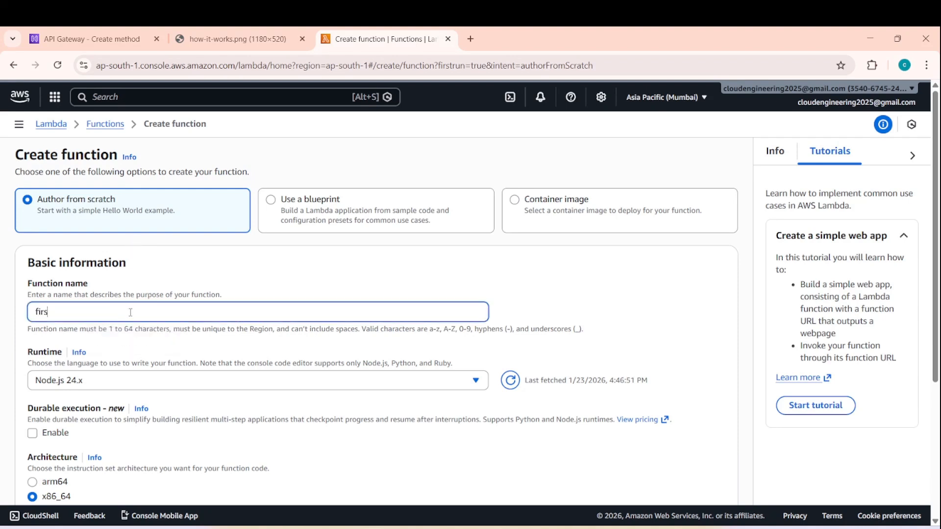
text(tLambdbdaFundtio)
key(BackSpace)
key(BackSpace)
text(tio)
- Set the function's runtime to Python 3.14, create the function and view its source code
scroll(166, 306, down, 4)
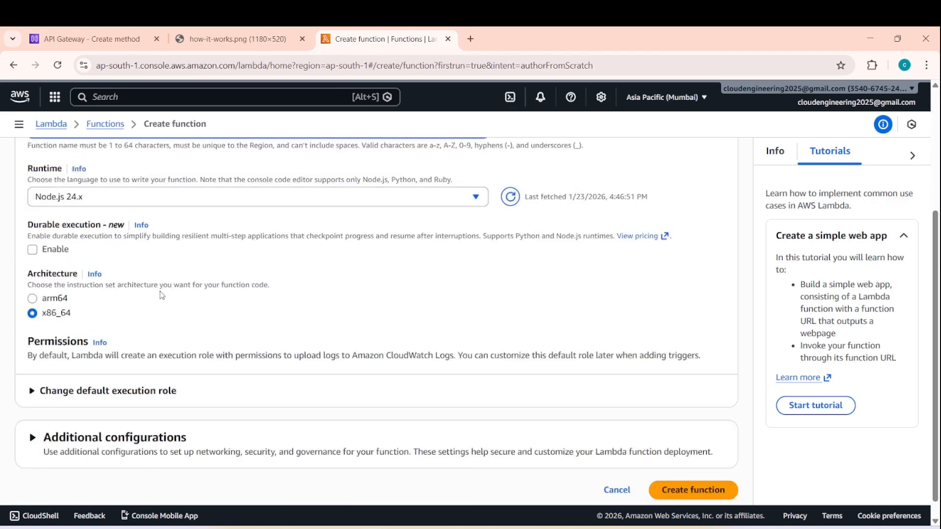
click(163, 199)
click(96, 313)
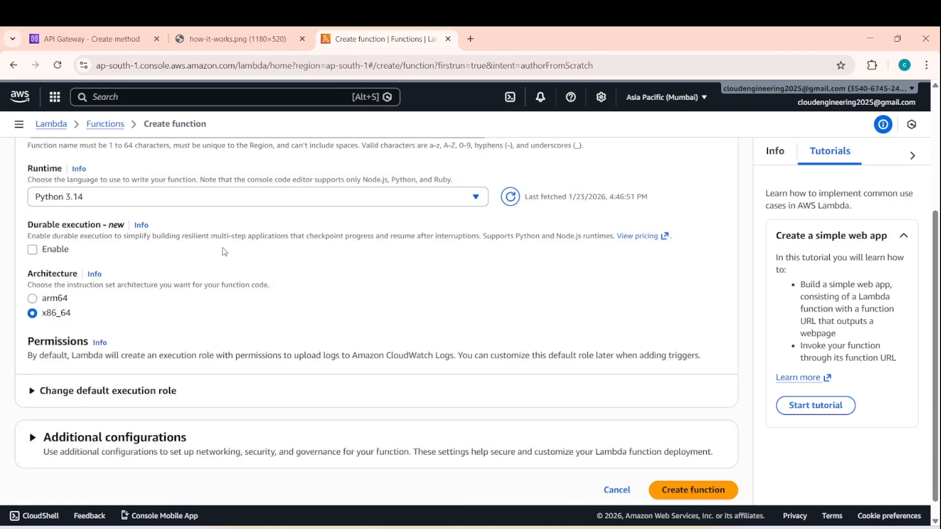
scroll(654, 402, down, 1)
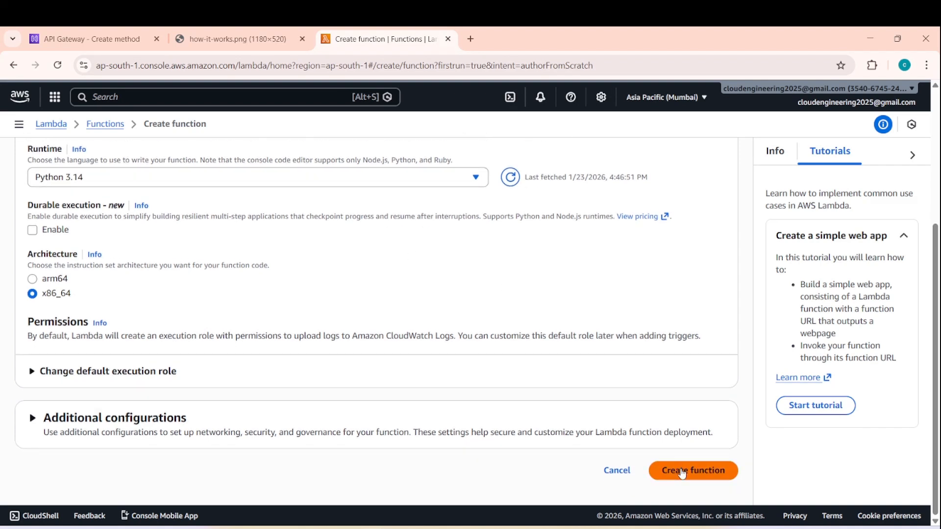
click(682, 474)
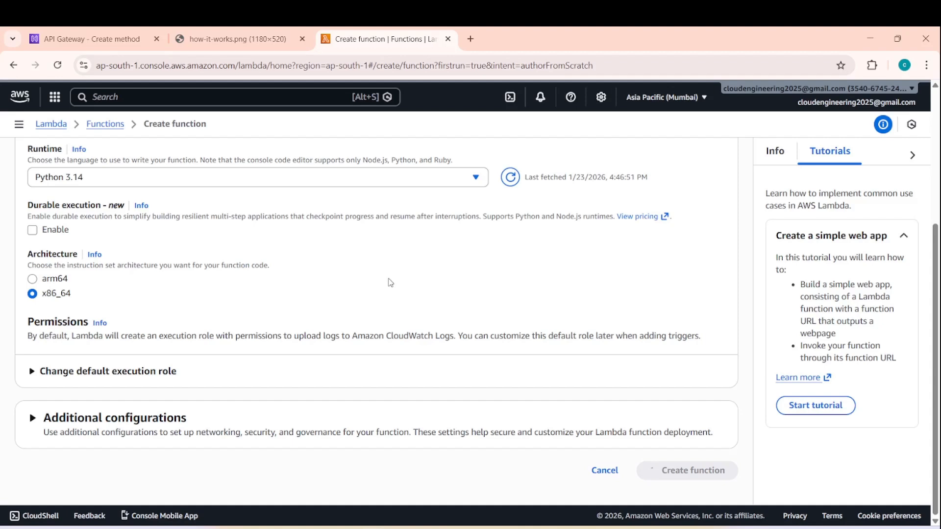
scroll(210, 387, down, 3)
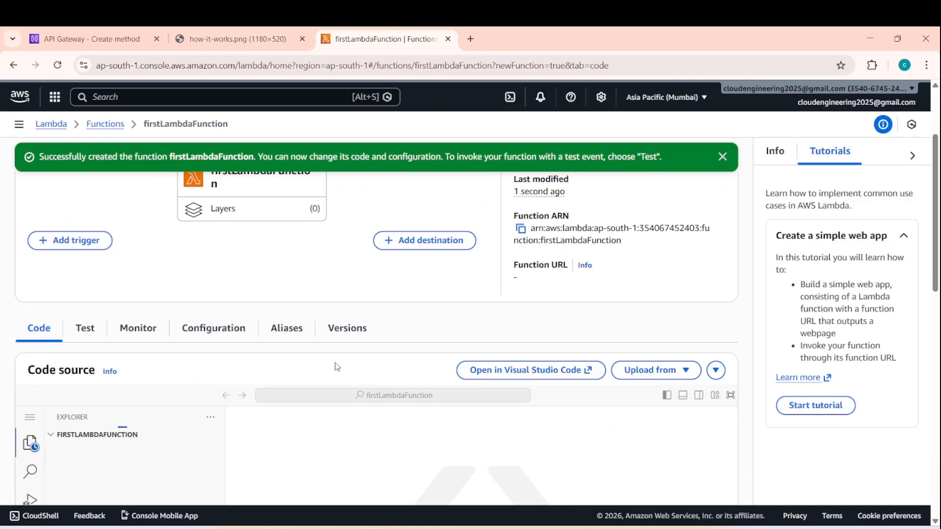
scroll(304, 355, down, 1)
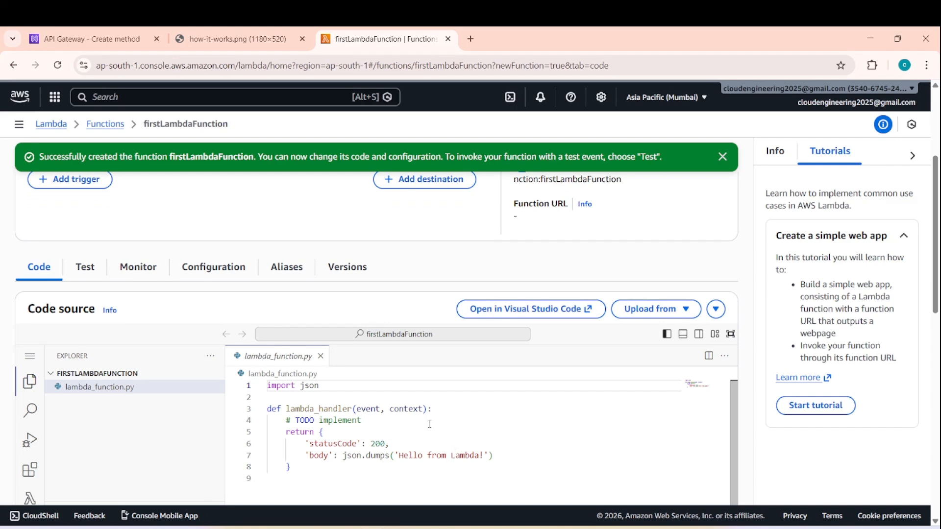
- Change the message returned in the body of lambda_function.py to 'Hello from Lambda function!'
click(430, 429)
scroll(423, 436, down, 1)
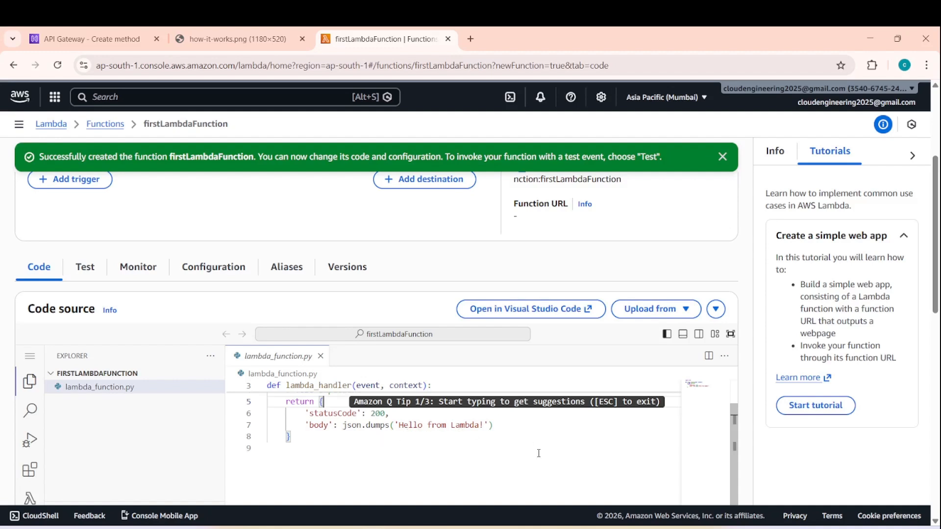
click(479, 424)
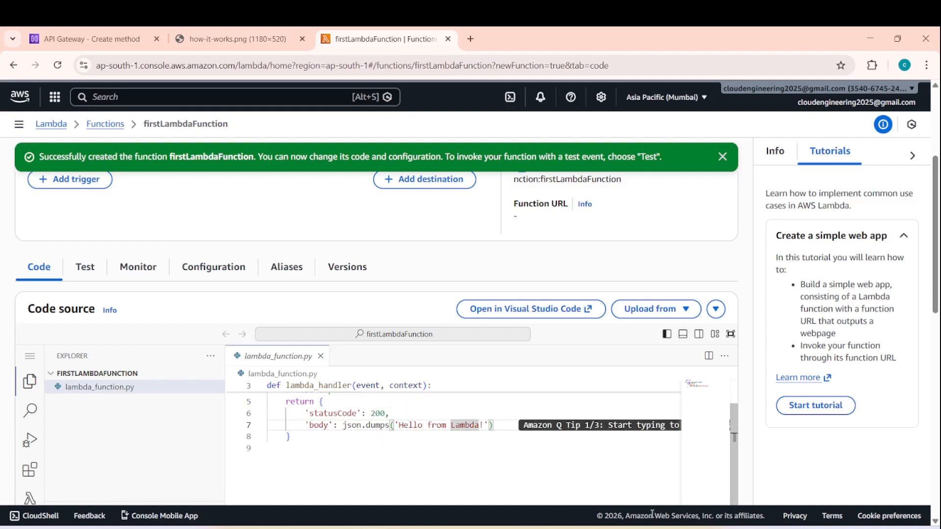
scroll(661, 448, up, 2)
text(function)
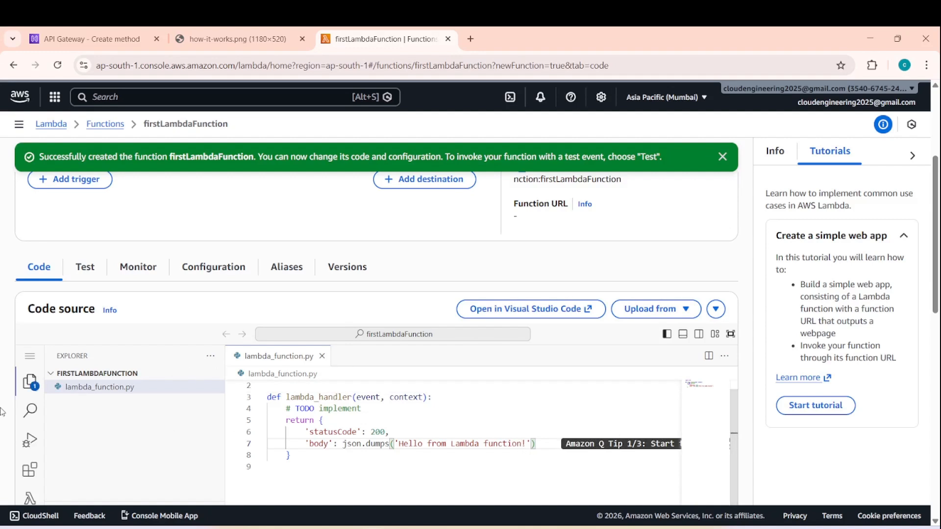
click(30, 386)
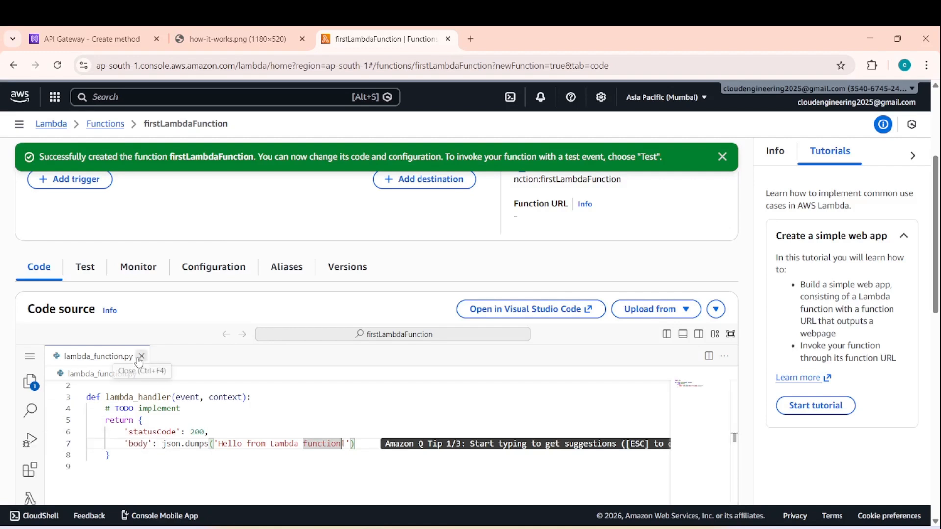
click(30, 356)
mouse_move(90, 361)
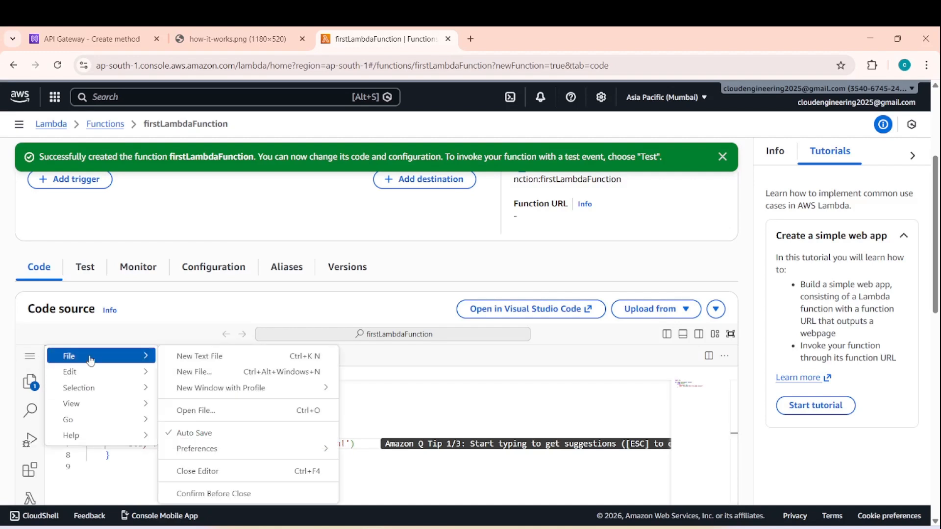
mouse_move(98, 388)
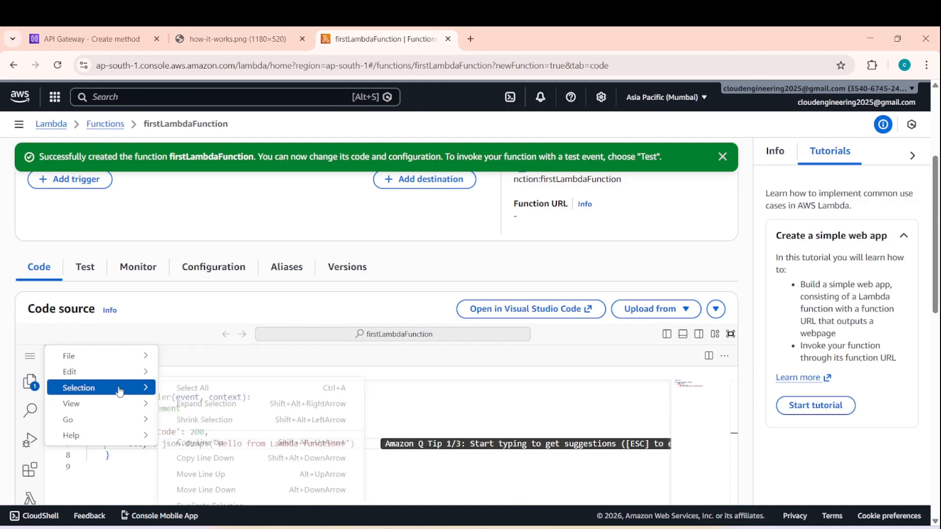
click(574, 375)
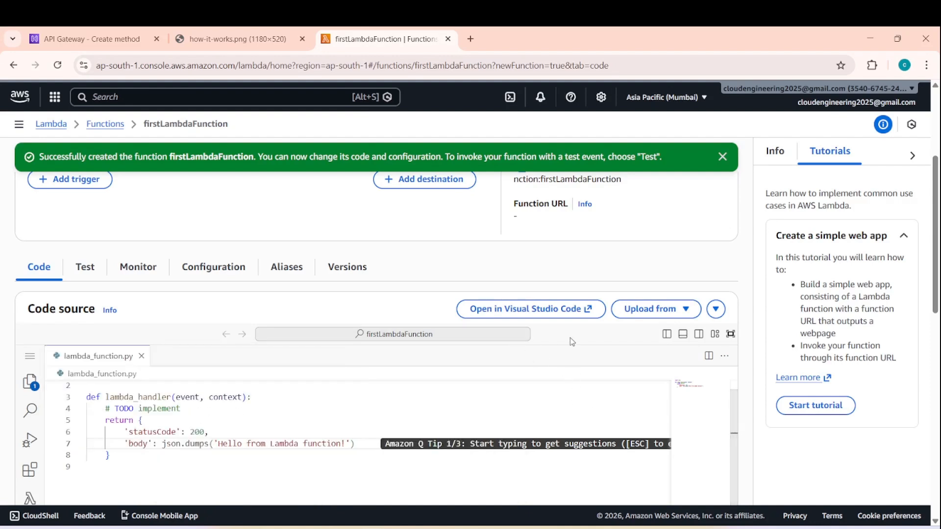
click(30, 382)
- Deploy the edited code of firstLambdaFunction and dismiss the update notification
scroll(358, 398, down, 2)
scroll(335, 481, up, 2)
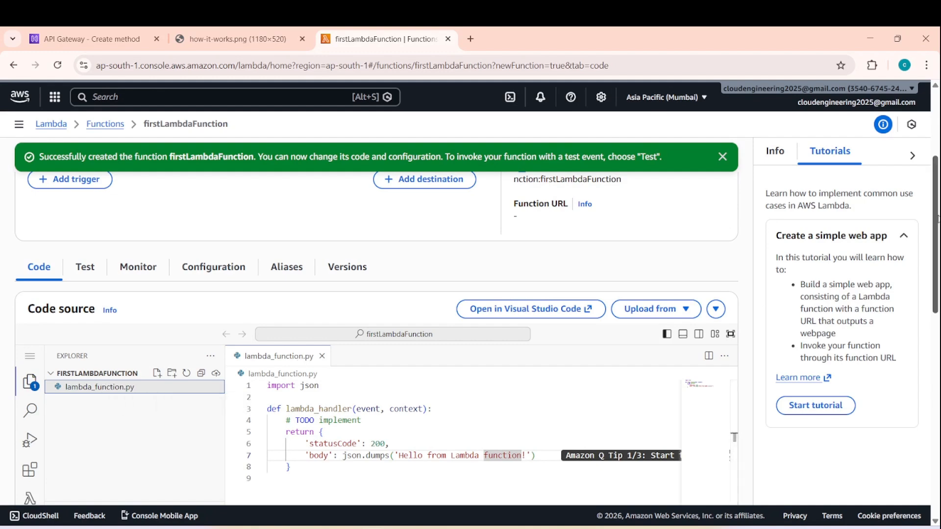
scroll(930, 235, down, 3)
click(153, 403)
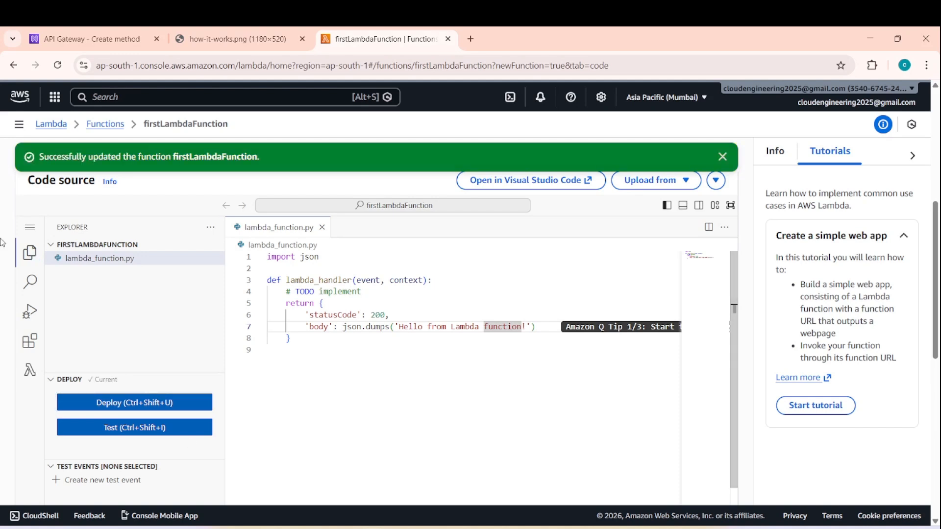
click(723, 156)
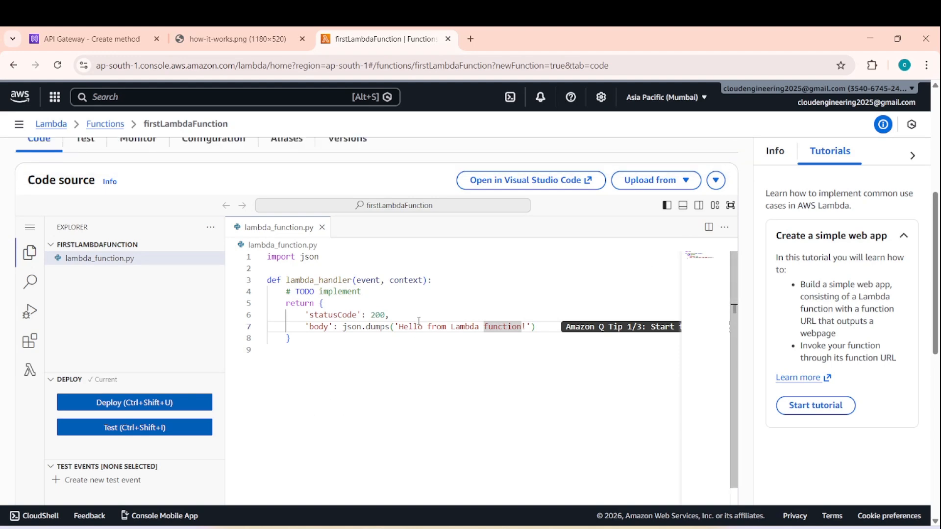
- Create and save a test event named testEvent for the Lambda function, keeping the default invocation type and sharing settings
scroll(416, 332, up, 3)
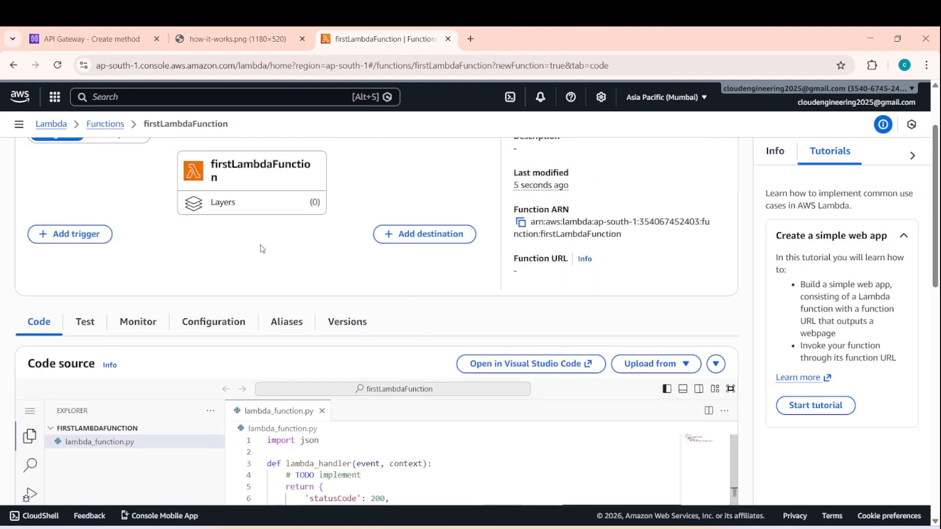
click(85, 322)
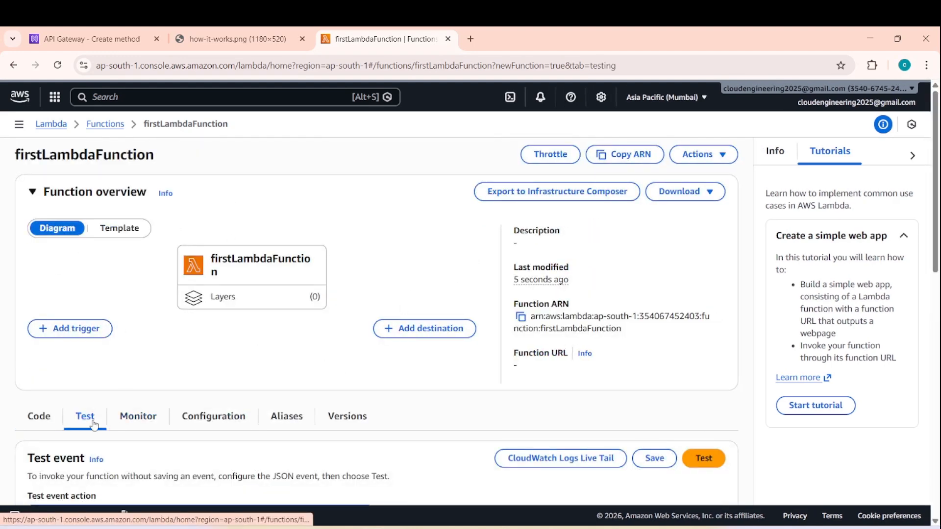
scroll(202, 357, down, 2)
scroll(229, 401, down, 2)
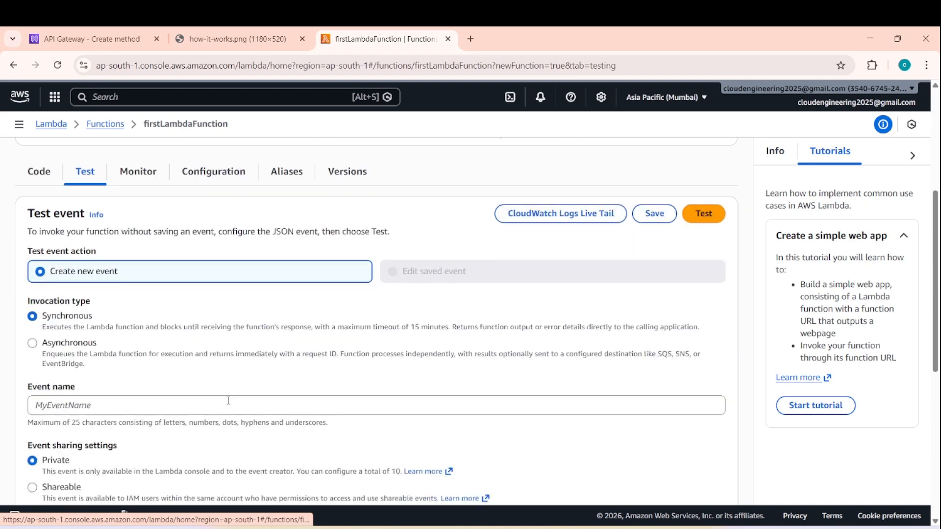
click(116, 400)
text(testEvent)
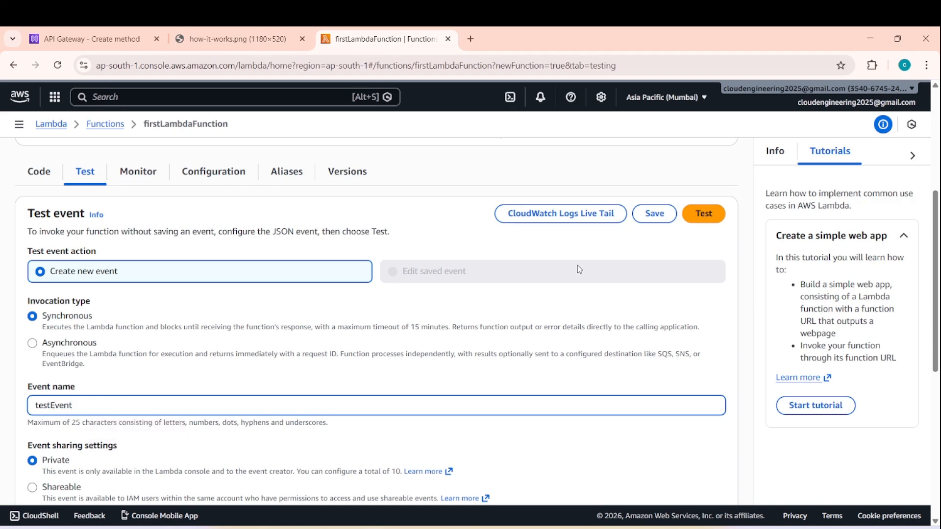
click(654, 213)
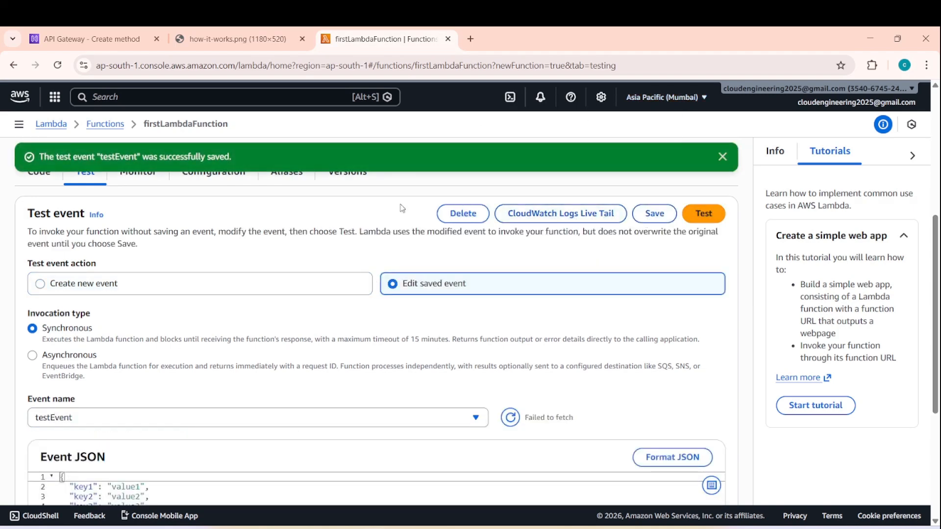
- Run the Lambda function with the saved testEvent and examine the response in the execution details
scroll(678, 227, up, 4)
scroll(715, 386, down, 1)
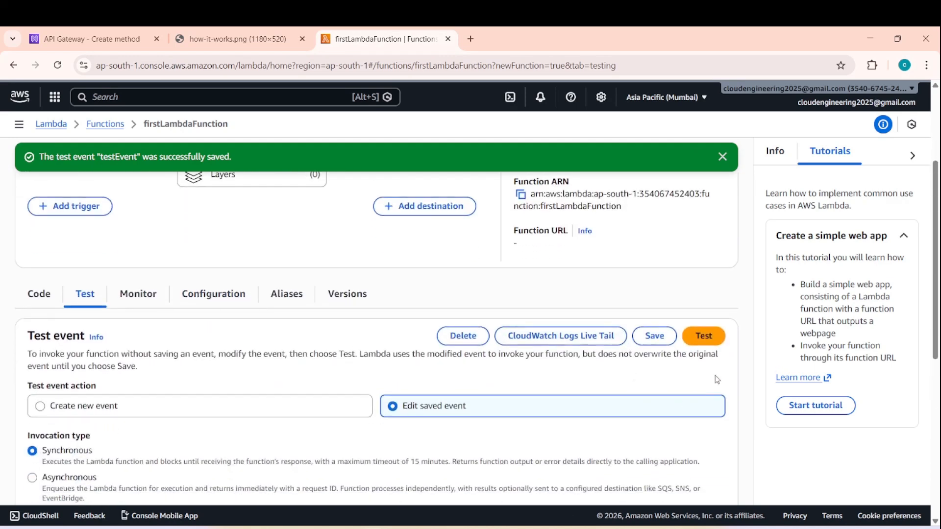
click(705, 342)
click(47, 350)
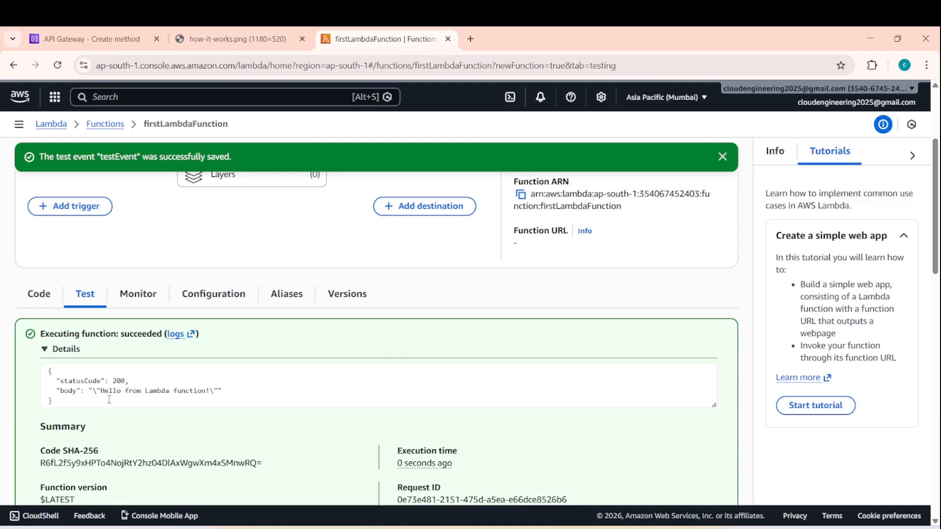
drag(101, 390, 207, 393)
click(295, 400)
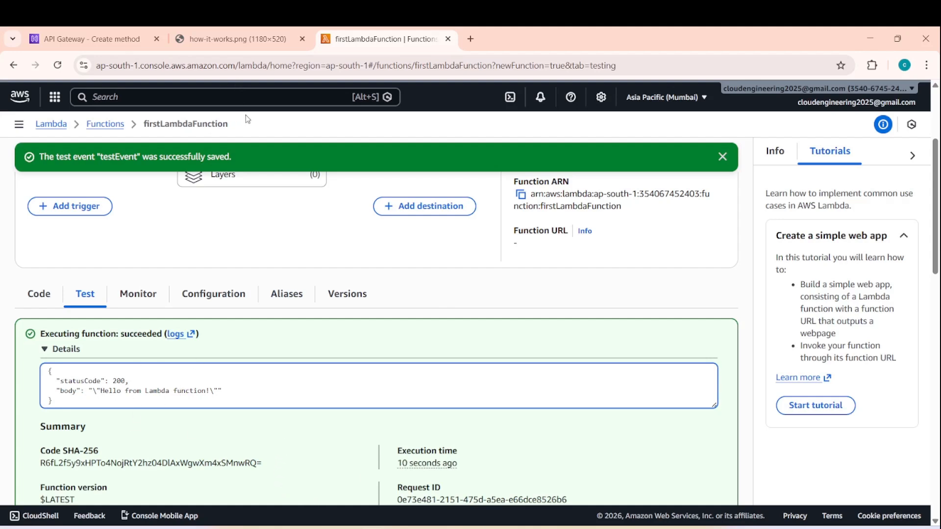
click(211, 216)
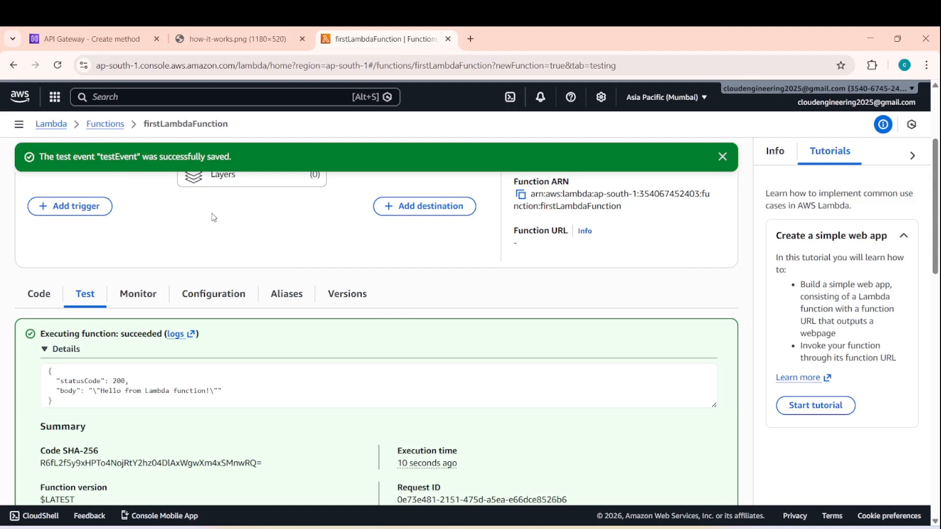
- Return to the API Gateway method creation page and select firstLambdaFunction as the integration's Lambda function
click(89, 42)
click(302, 265)
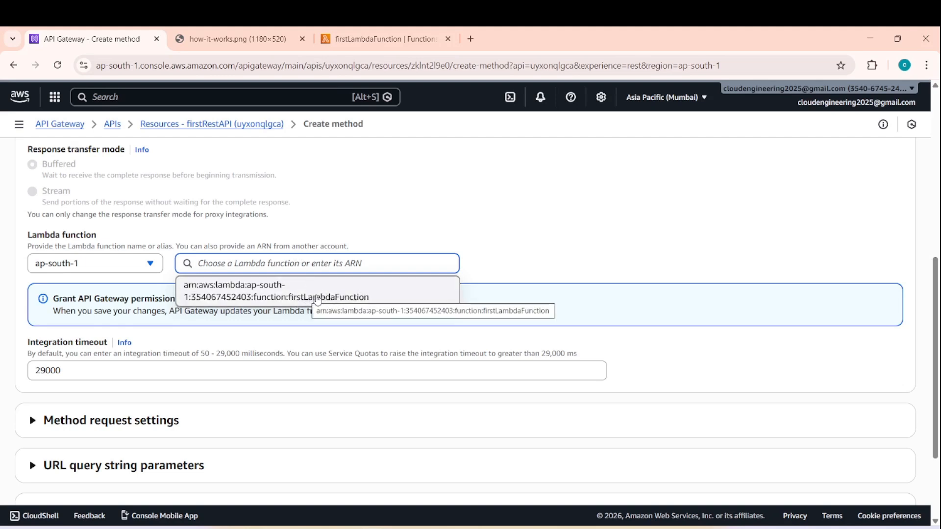
click(317, 298)
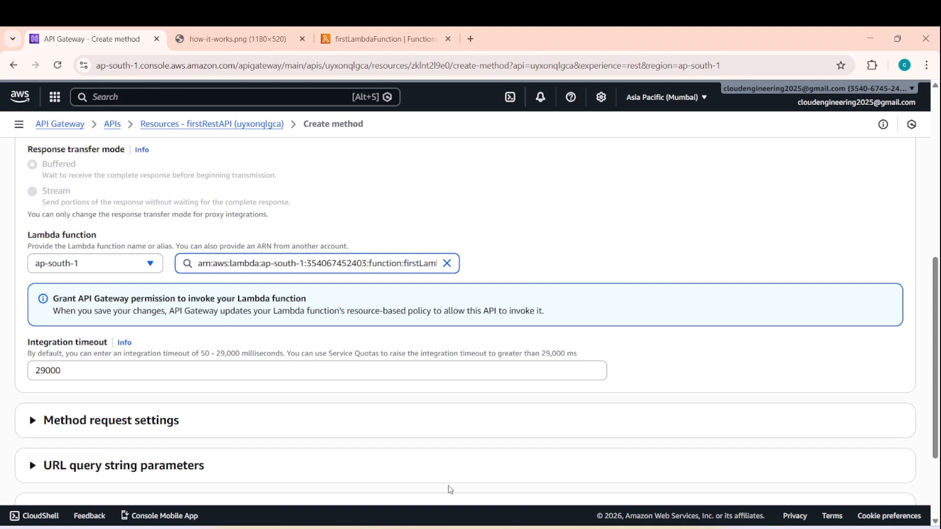
- Review the integration timeout, method request settings, URL query string parameters, HTTP request headers and request body options of the new method
scroll(196, 296, down, 1)
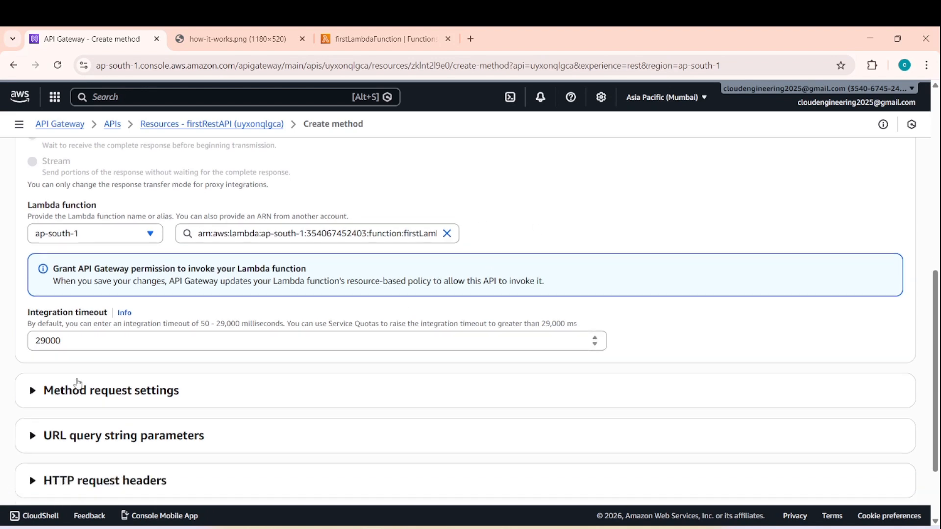
click(85, 309)
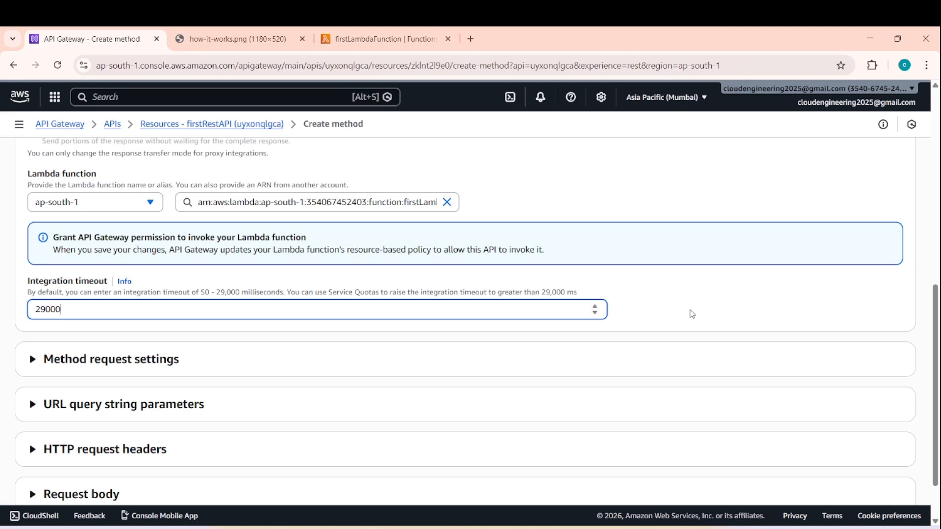
scroll(622, 300, down, 1)
click(32, 297)
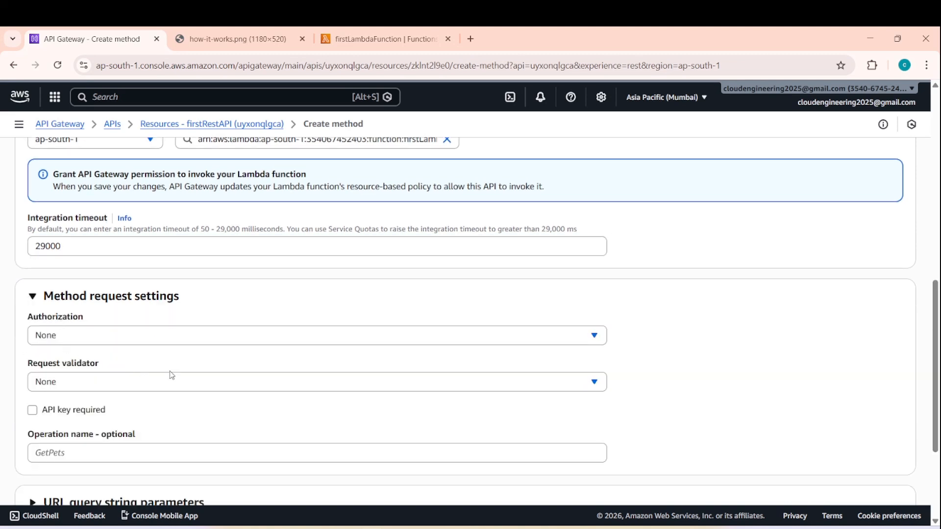
scroll(148, 368, down, 1)
click(32, 236)
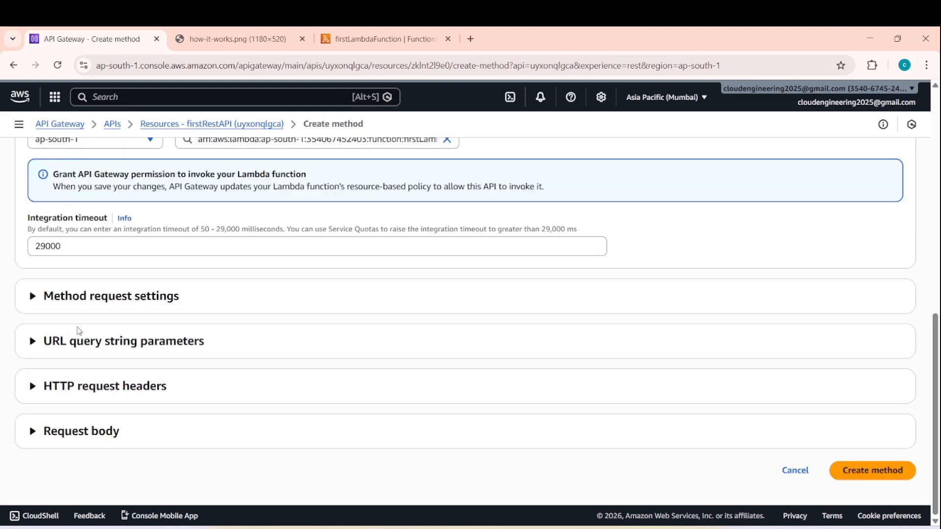
click(30, 341)
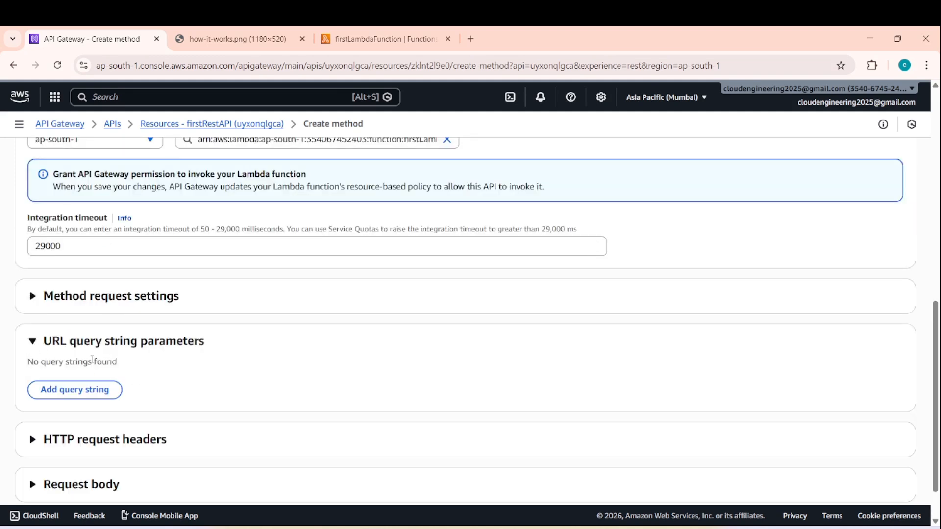
click(32, 342)
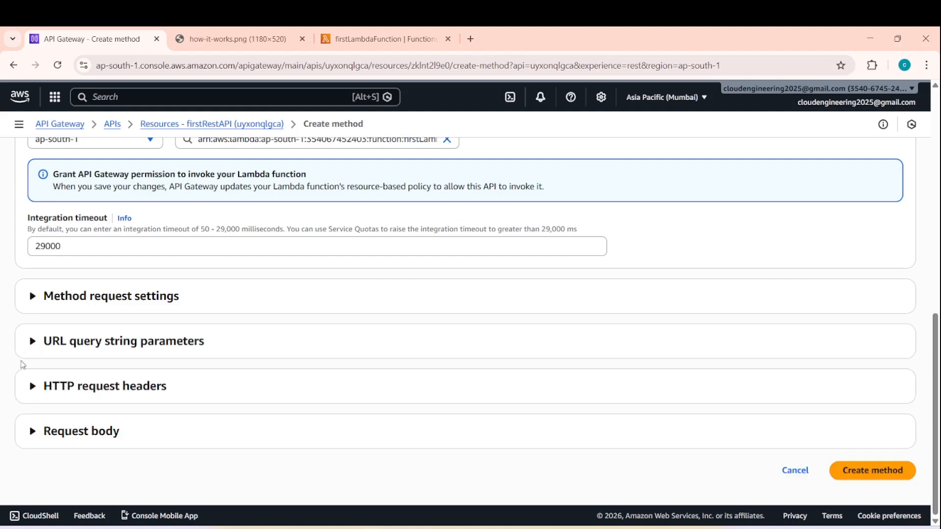
click(32, 386)
scroll(174, 404, down, 1)
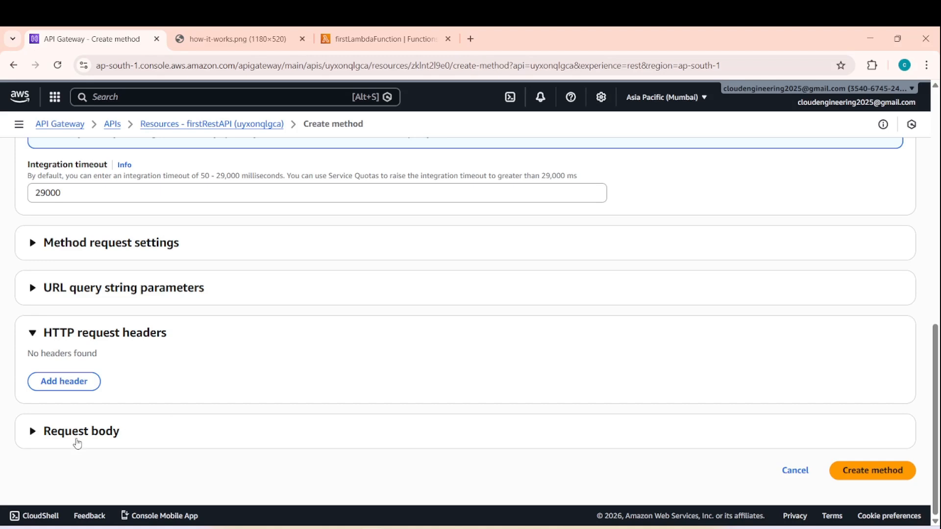
click(32, 432)
scroll(426, 403, down, 1)
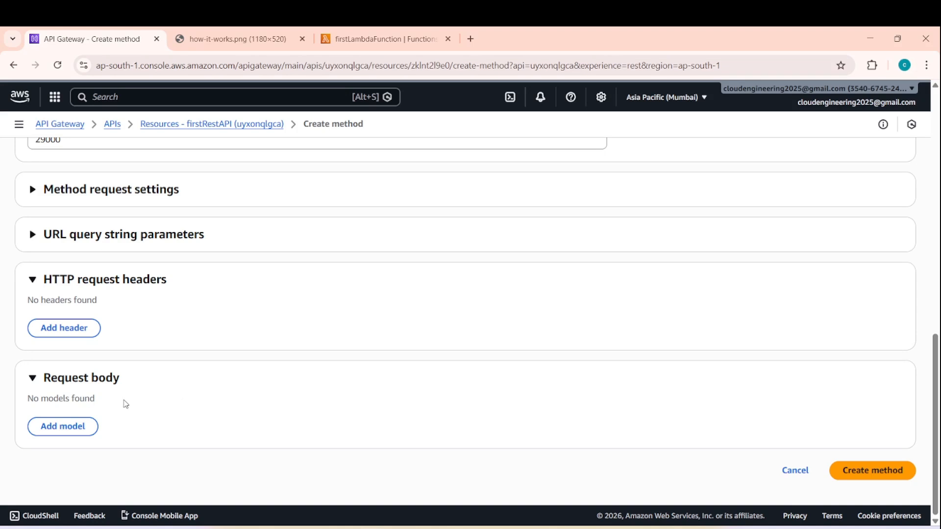
click(31, 286)
click(34, 380)
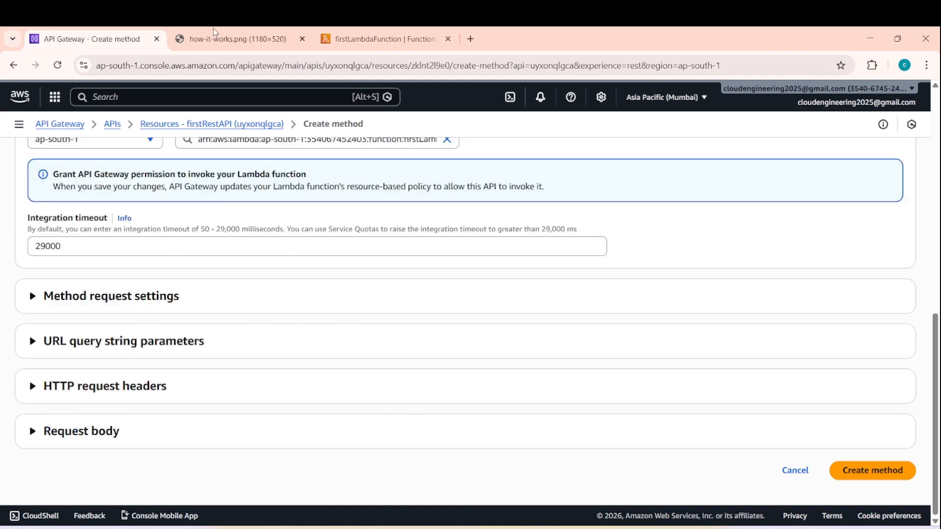
- Create the GET method with its Lambda integration and dismiss the success notifications
click(882, 472)
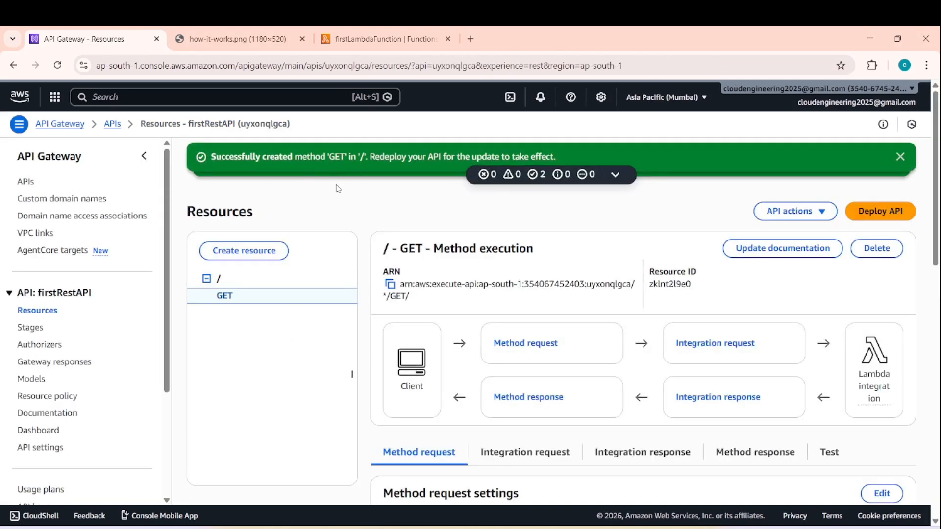
click(900, 156)
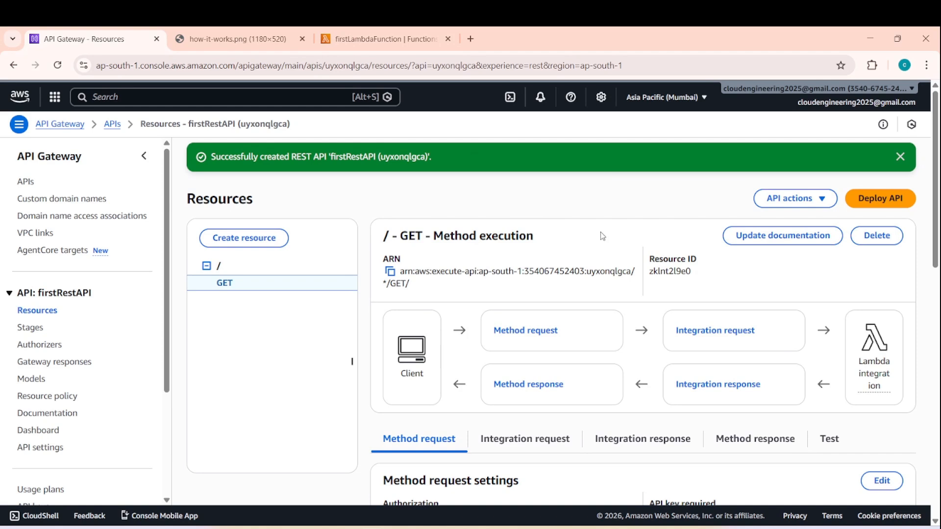
click(900, 156)
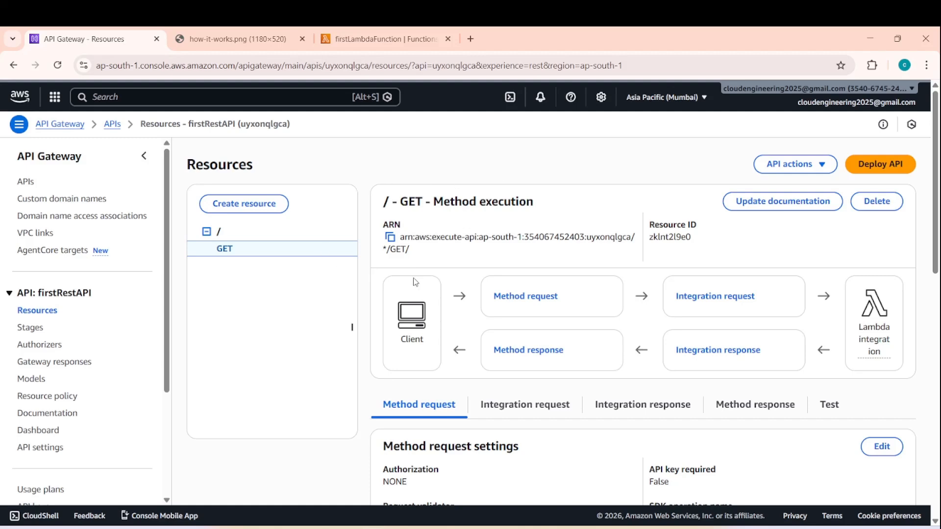
- Deploy the API to a new stage named development
click(880, 168)
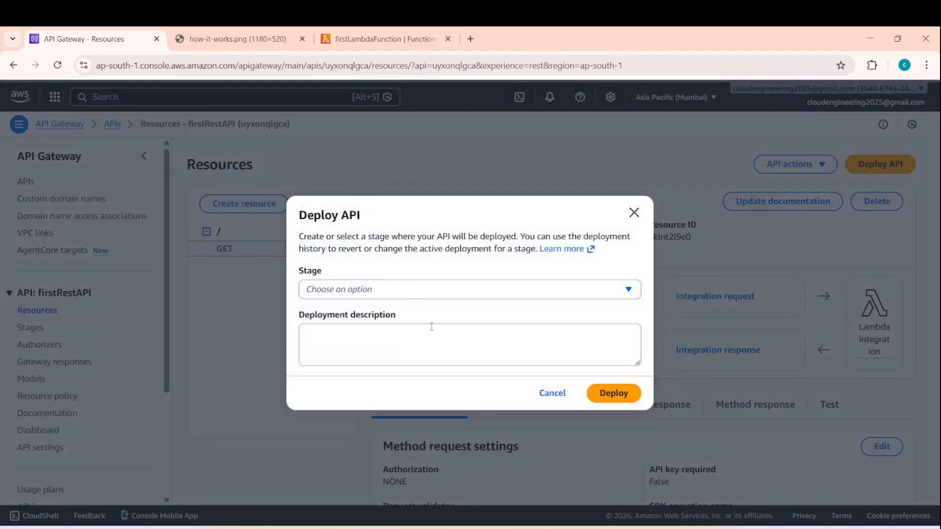
click(448, 291)
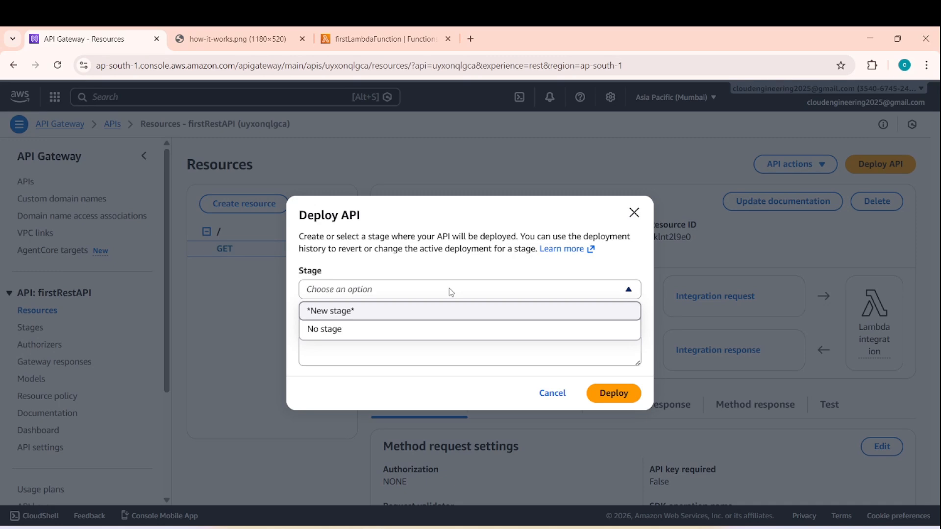
click(337, 311)
click(348, 285)
text(development)
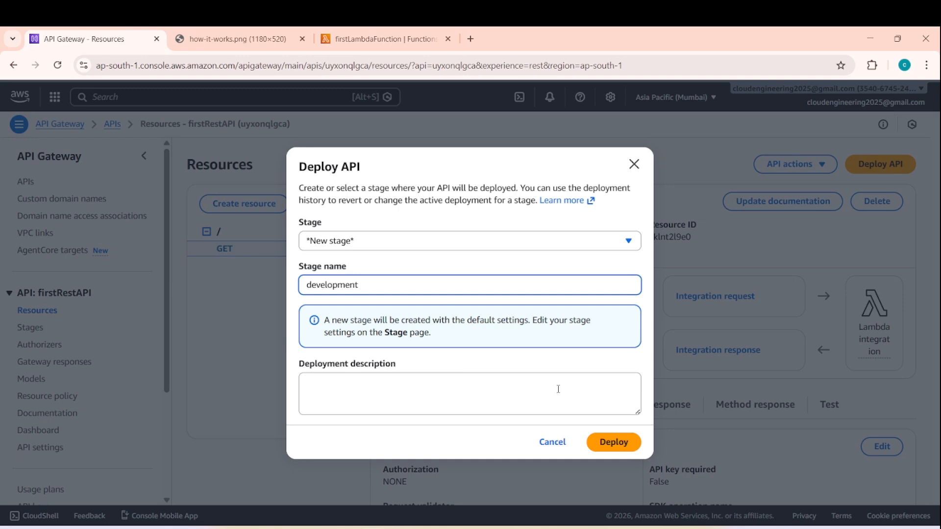
click(616, 444)
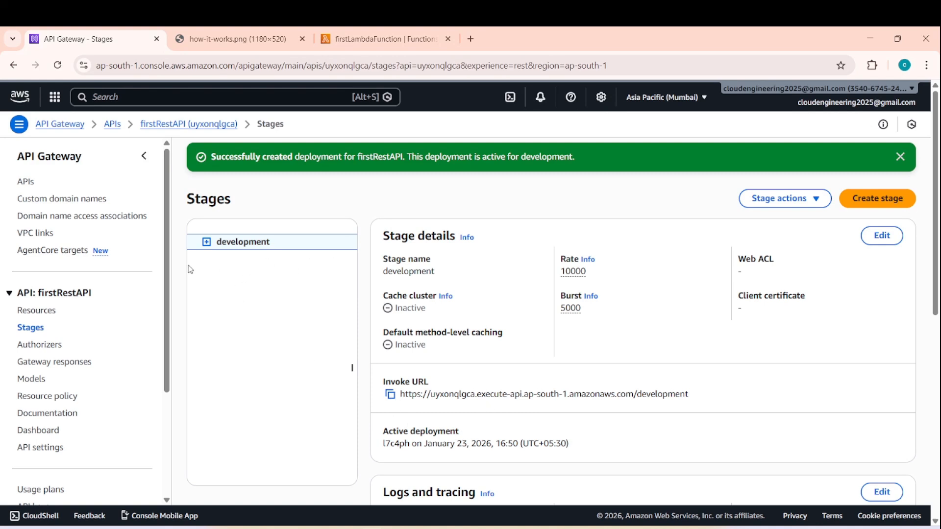
- Copy the invoke URL of the GET method in the development stage and load it in a new browser tab
click(206, 242)
click(224, 260)
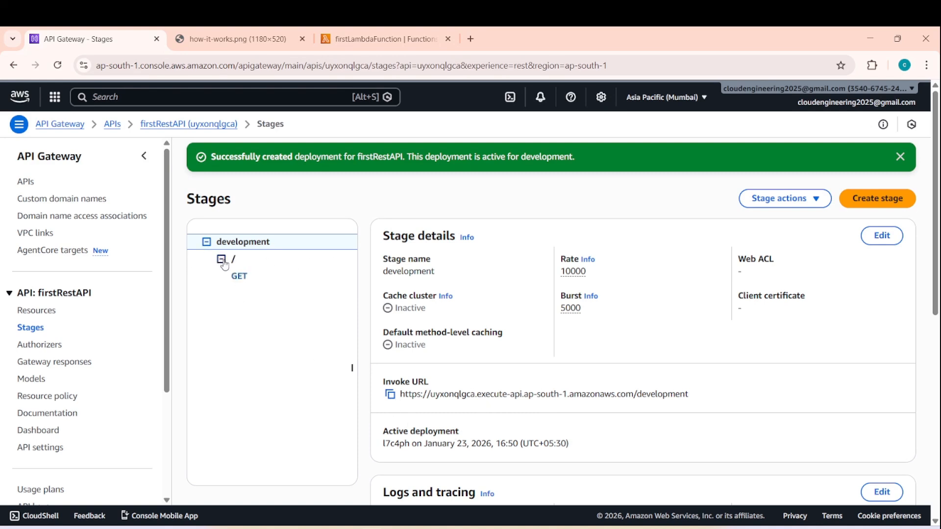
click(240, 276)
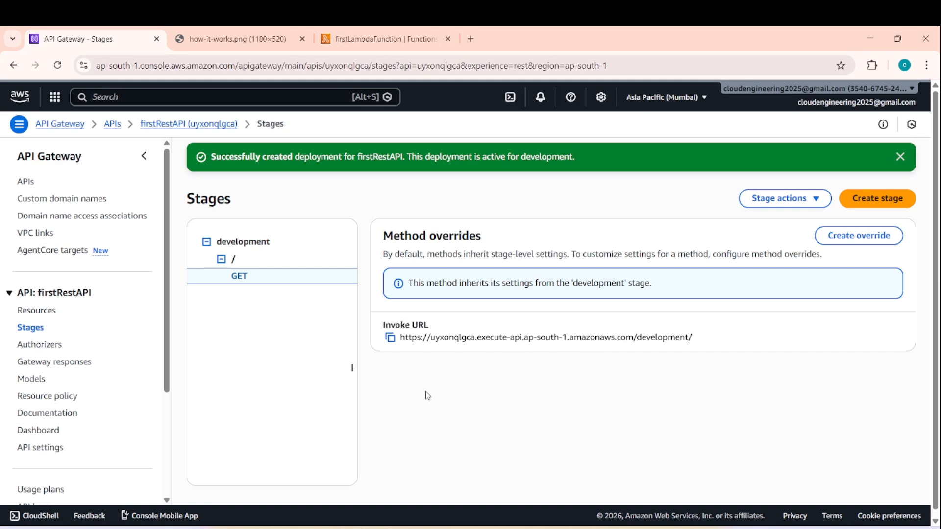
click(391, 338)
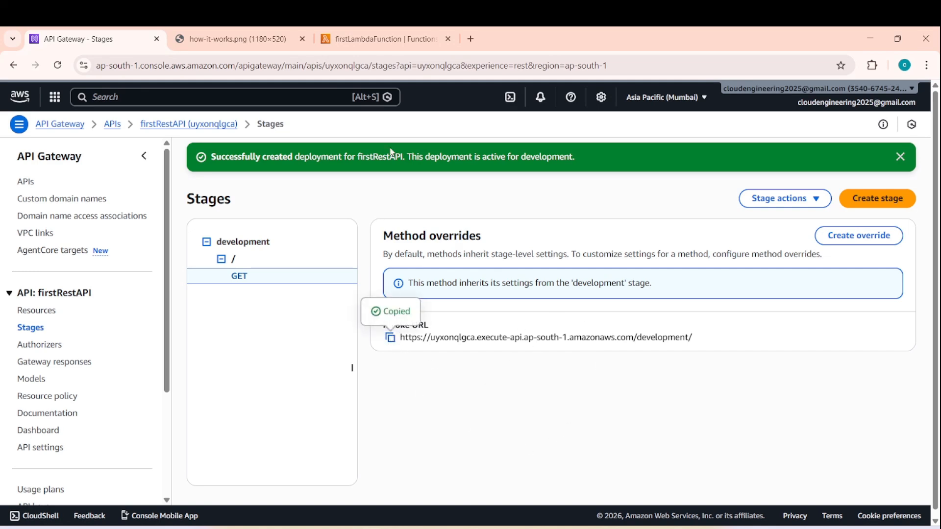
click(470, 40)
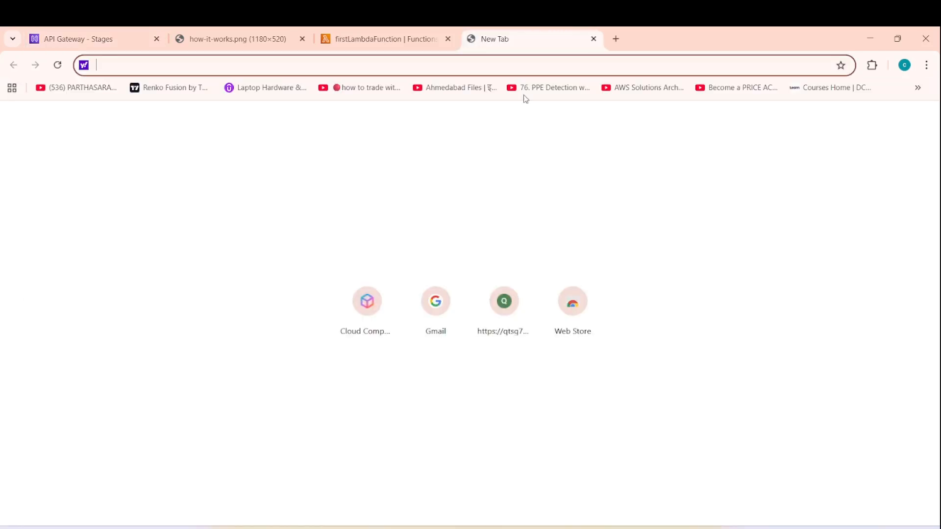
key(ctrl+v)
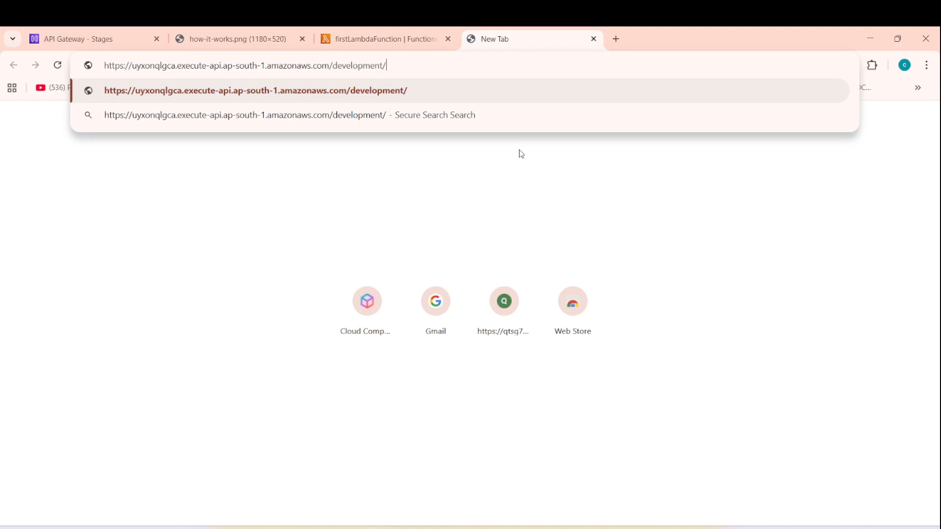
key(Return)
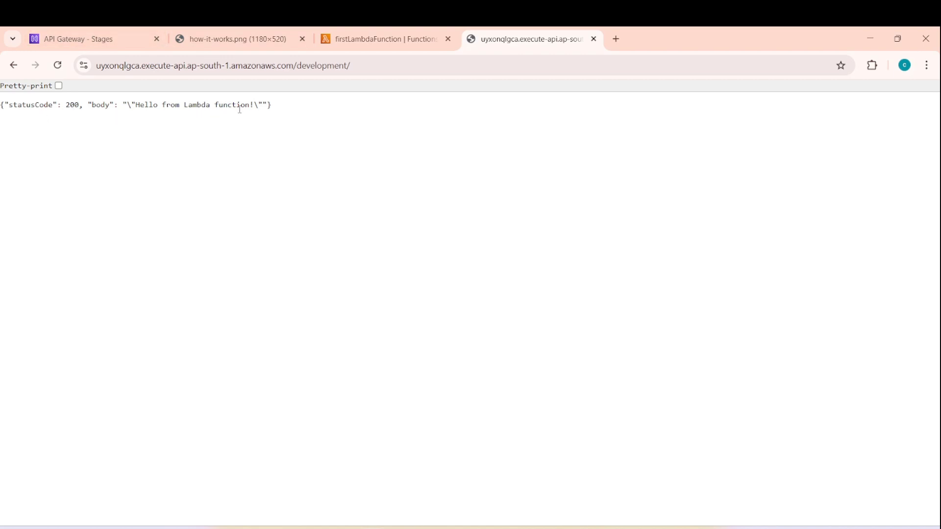
- Compare the API's browser response with the body of the Lambda test result, and return to the API's stages page
key(ctrl+shift+Tab)
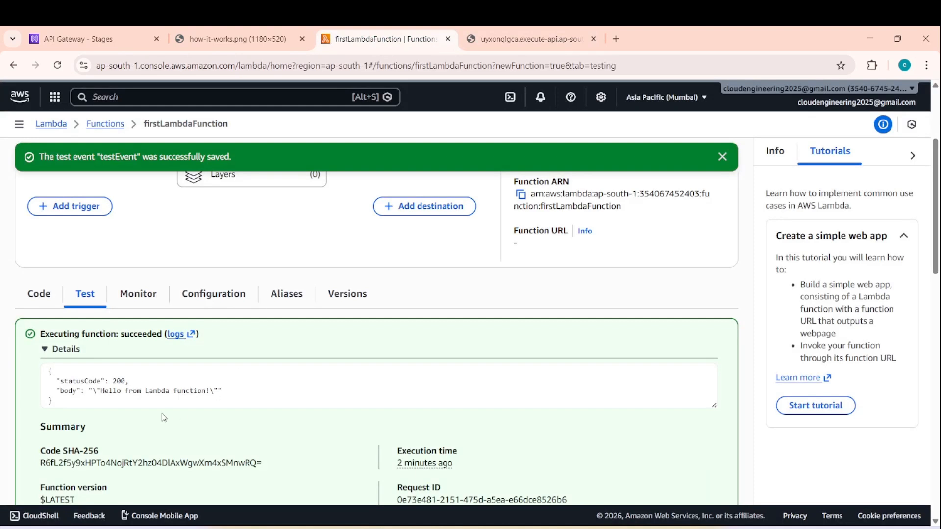
drag(102, 390, 202, 390)
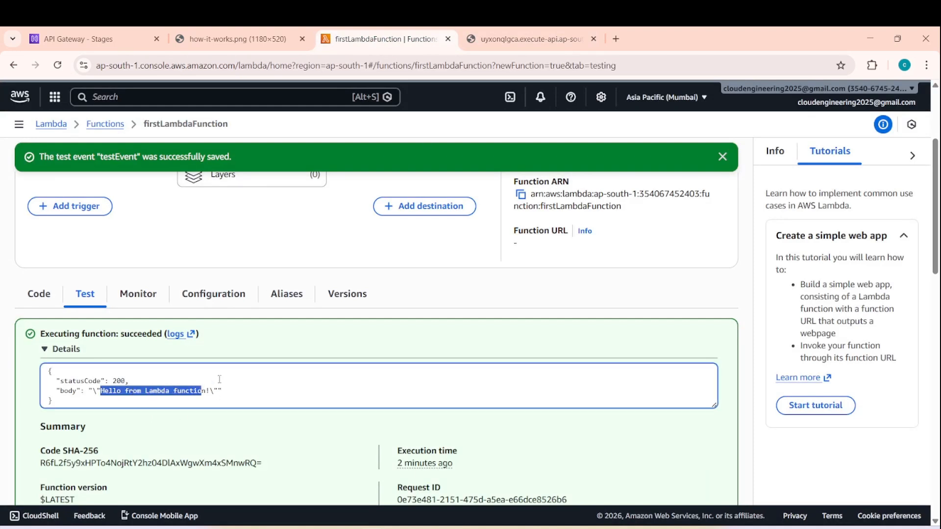
click(499, 37)
click(298, 63)
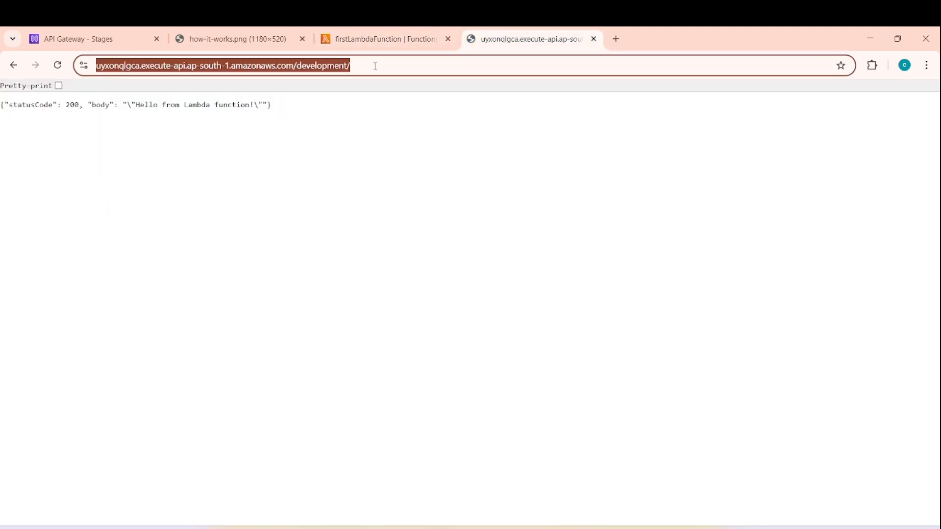
click(374, 38)
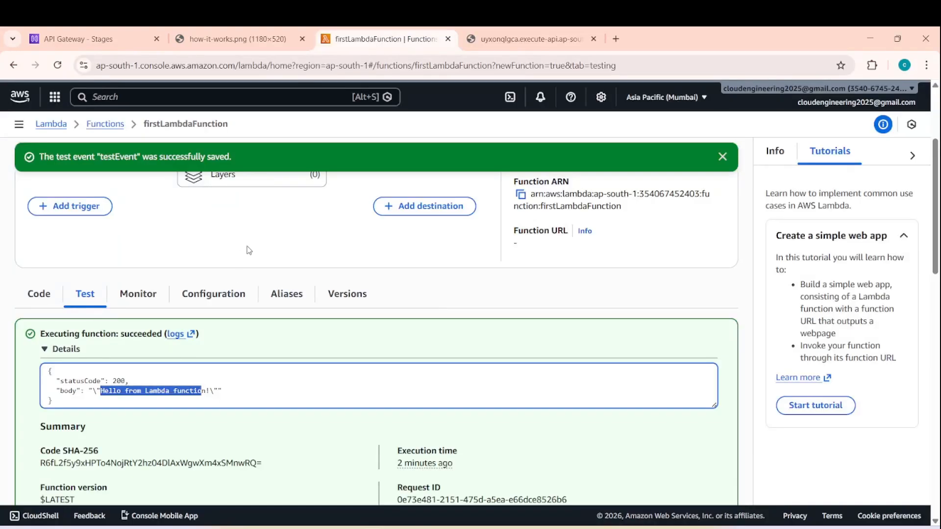
click(66, 37)
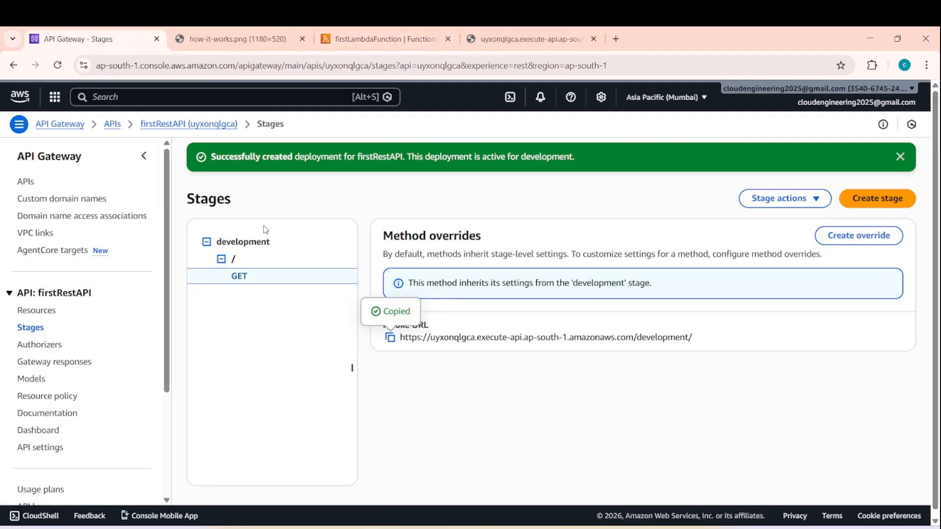
click(206, 242)
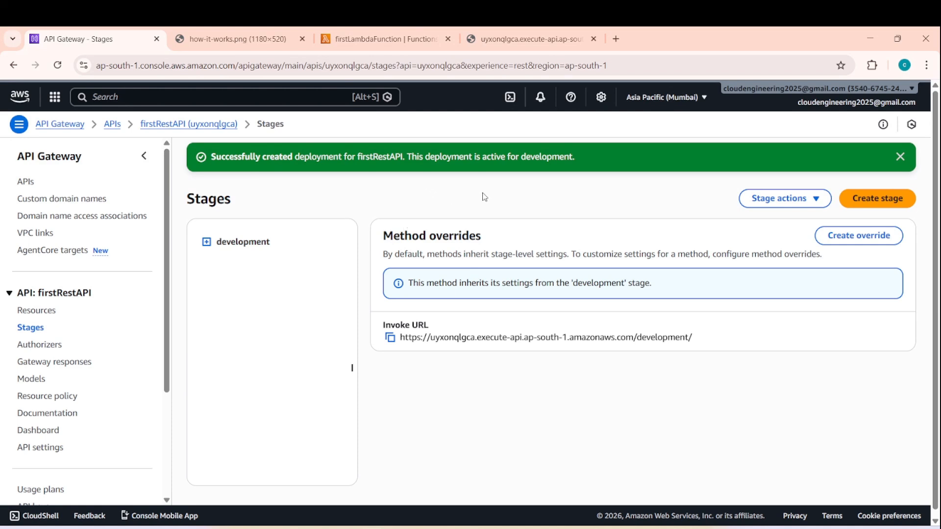
- Switch to Postman, send a GET request to the copied invoke URL, examine the response body, and return to the API Gateway console
key(alt+Tab)
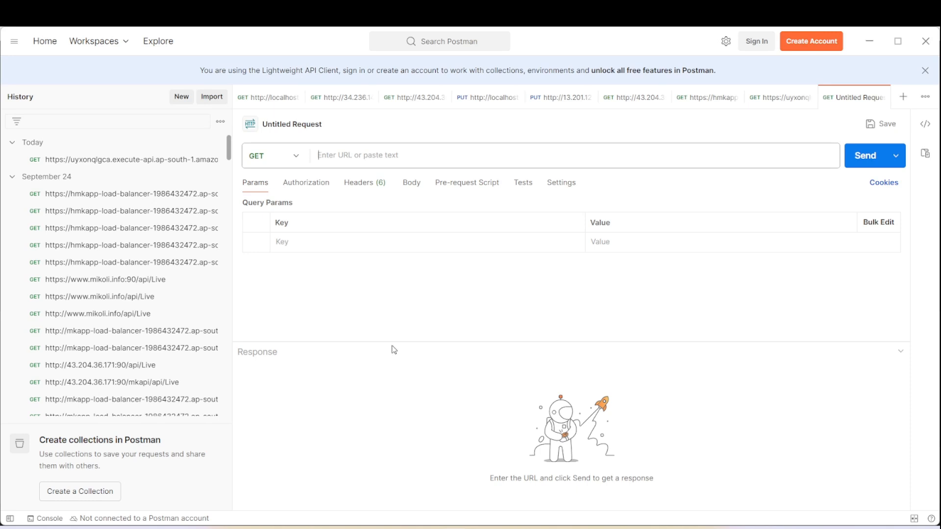
right_click(441, 157)
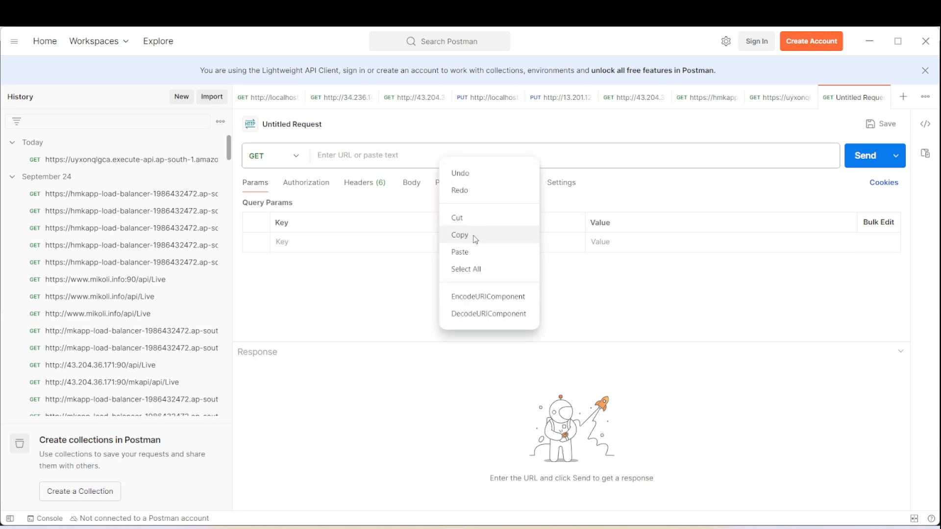
click(471, 253)
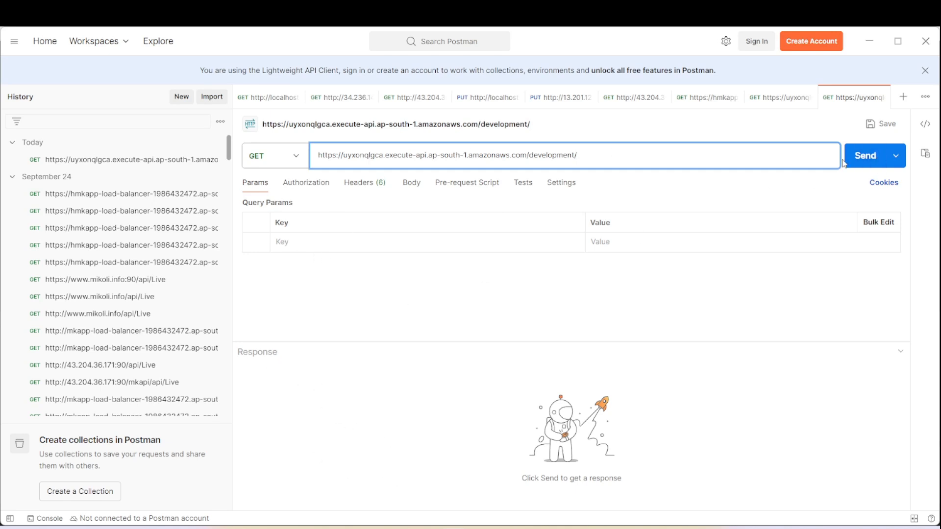
click(865, 157)
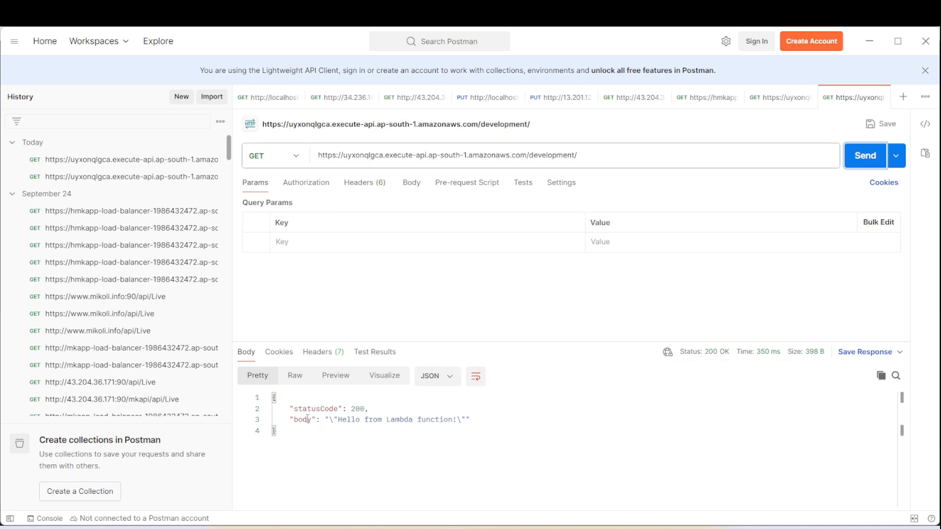
drag(338, 419, 452, 420)
click(487, 426)
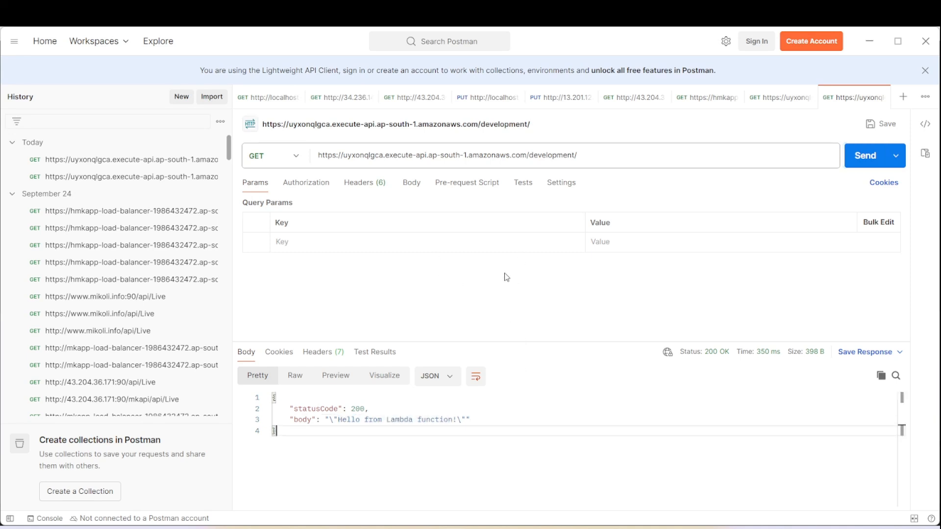
key(alt+Tab)
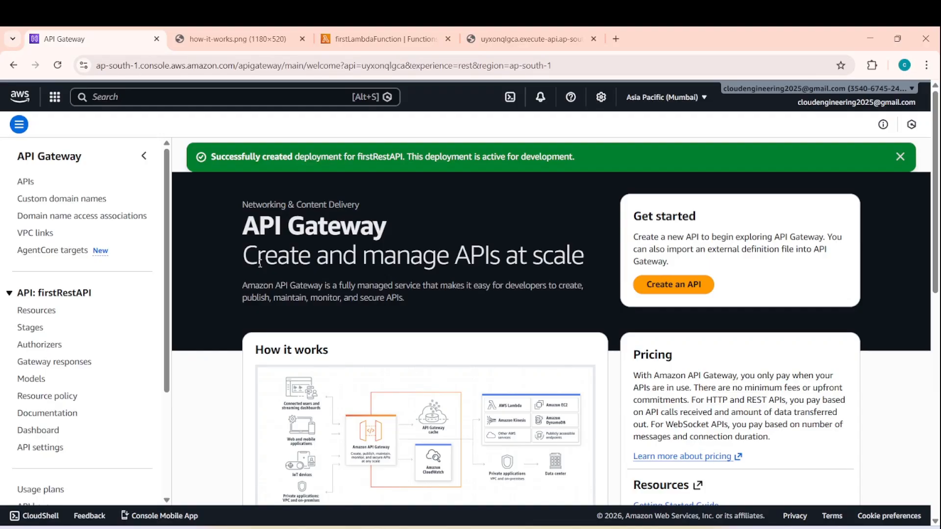